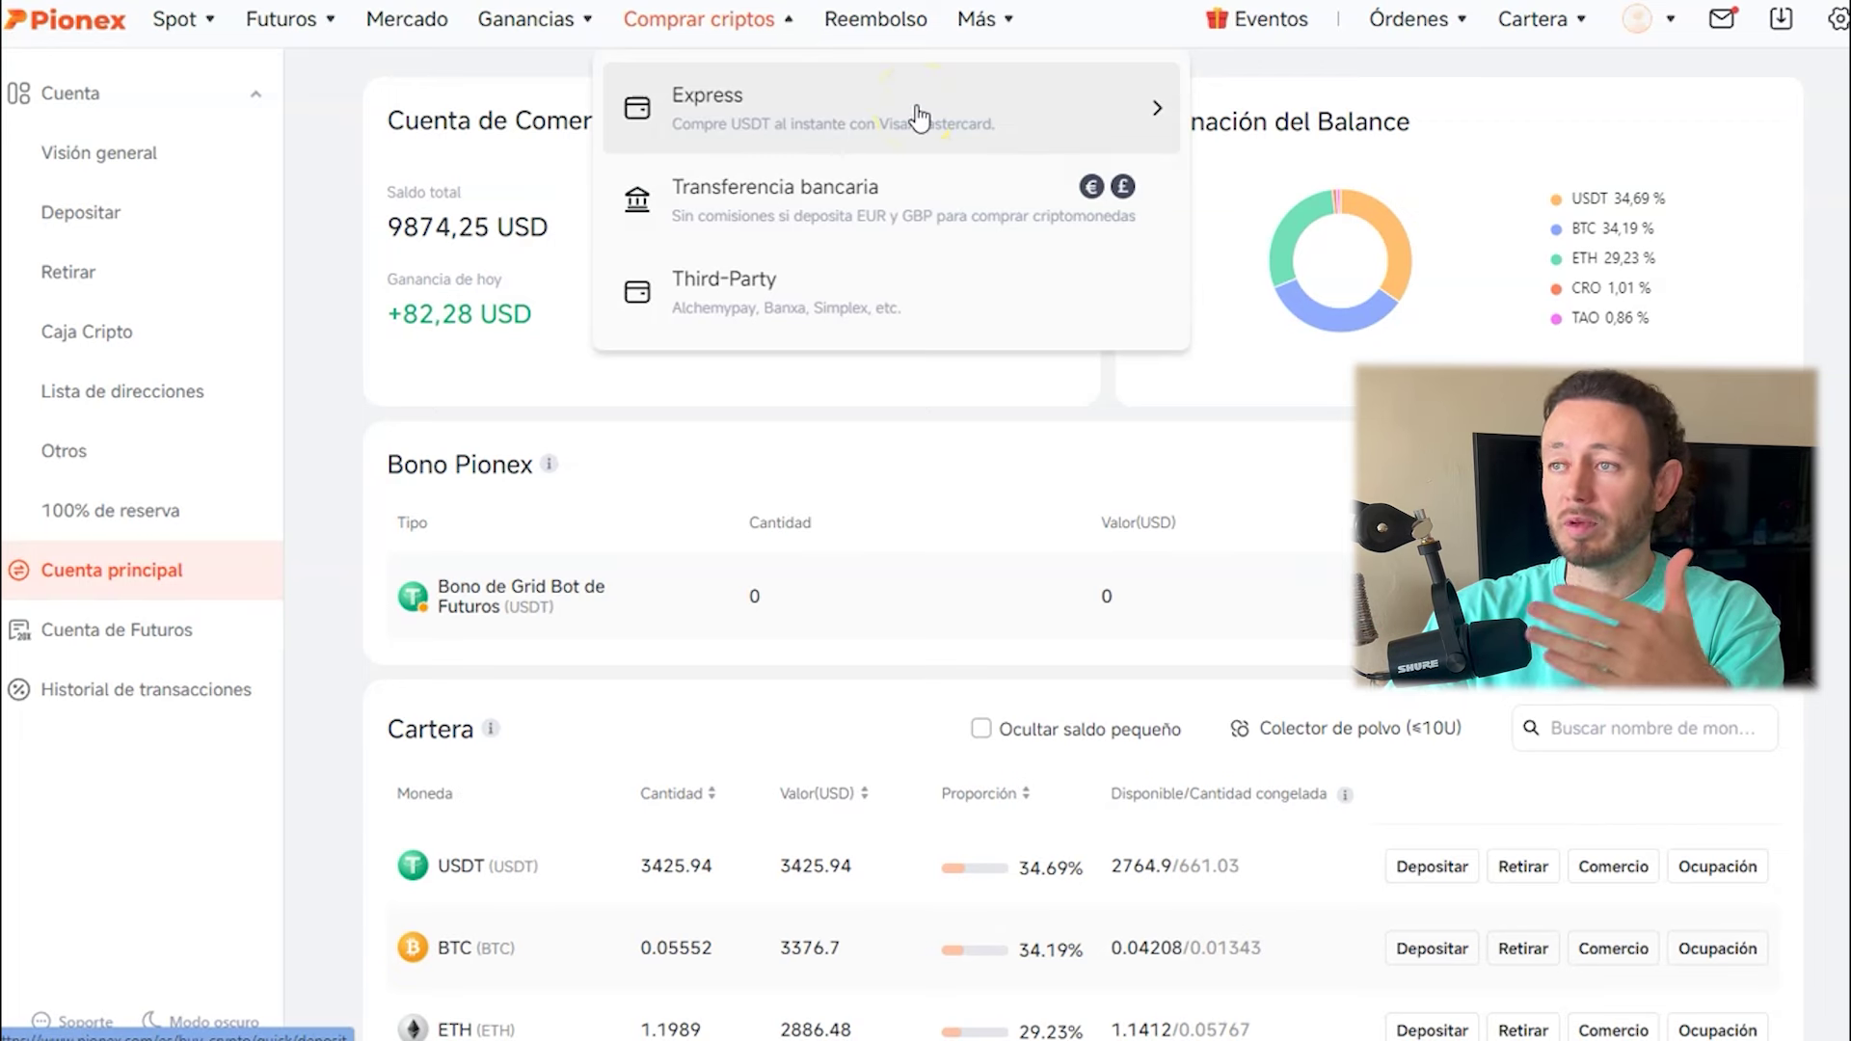
Point at Express and Transferencia bancaria in Comprar criptos, then dismiss the list.
left_click(953, 212)
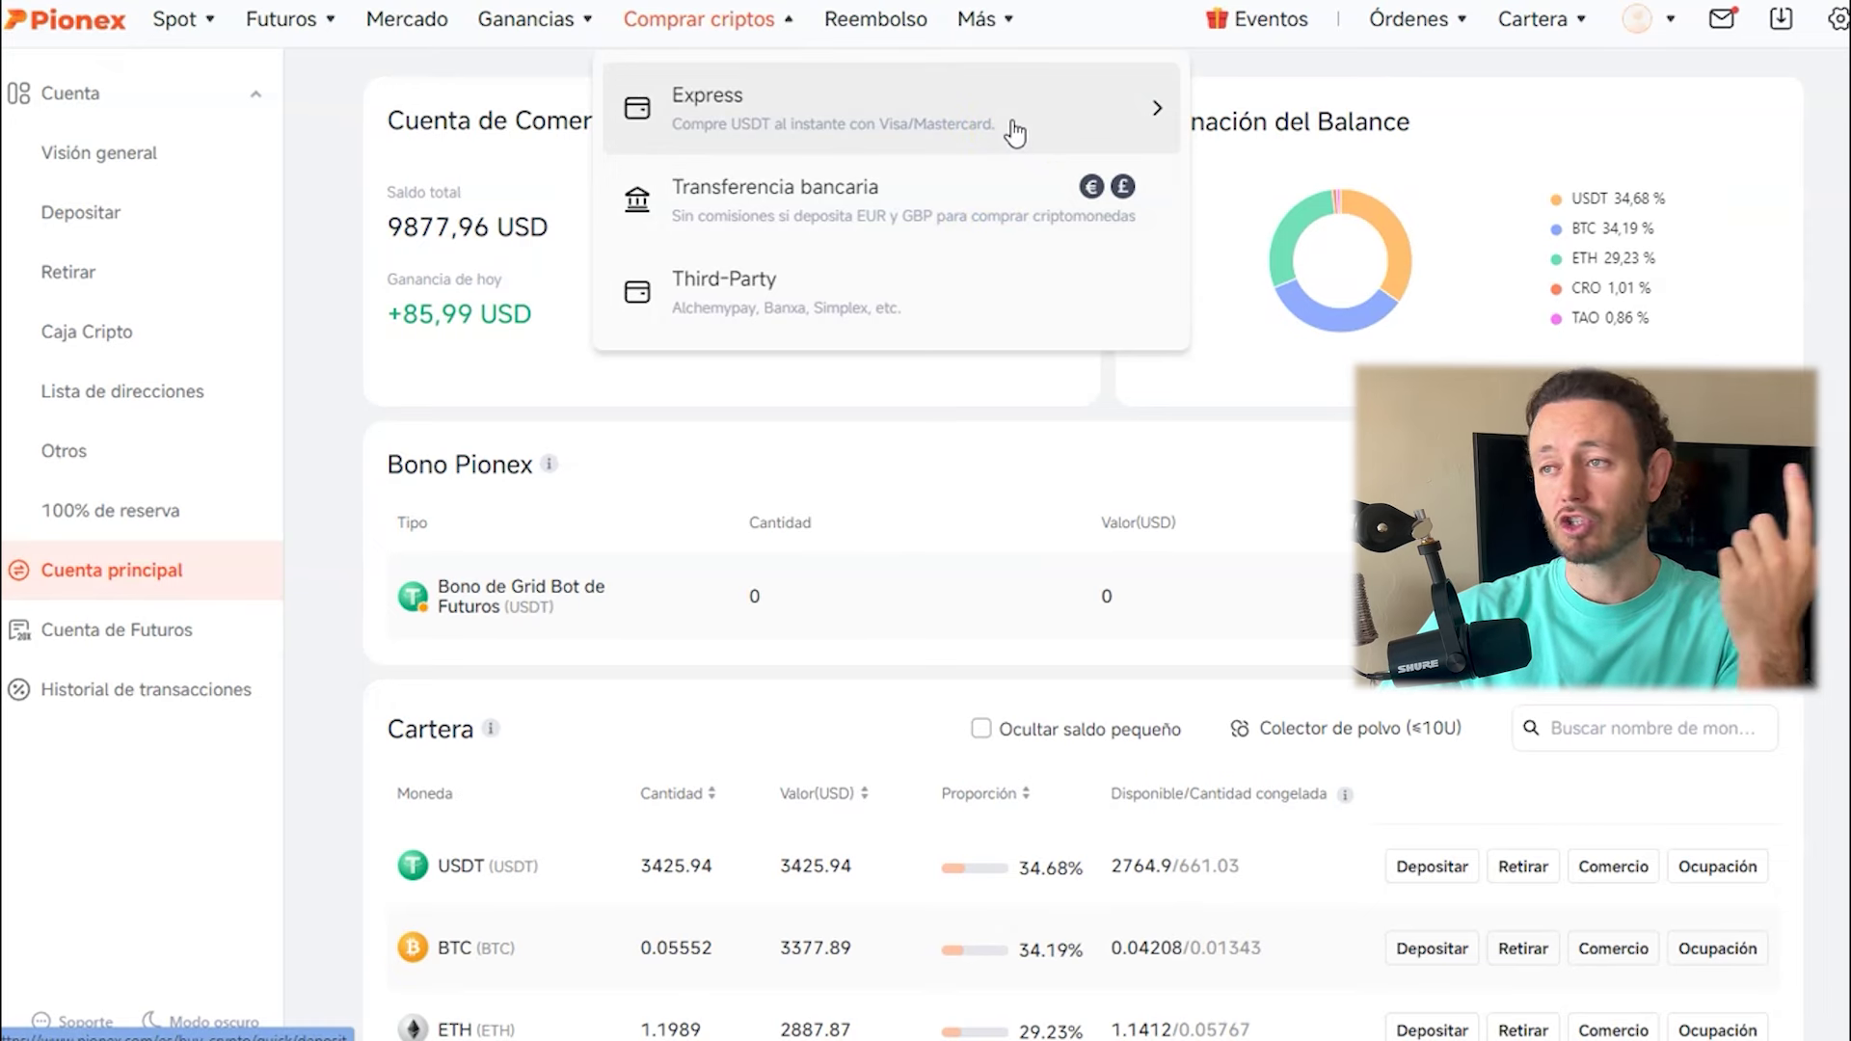
left_click(1005, 209)
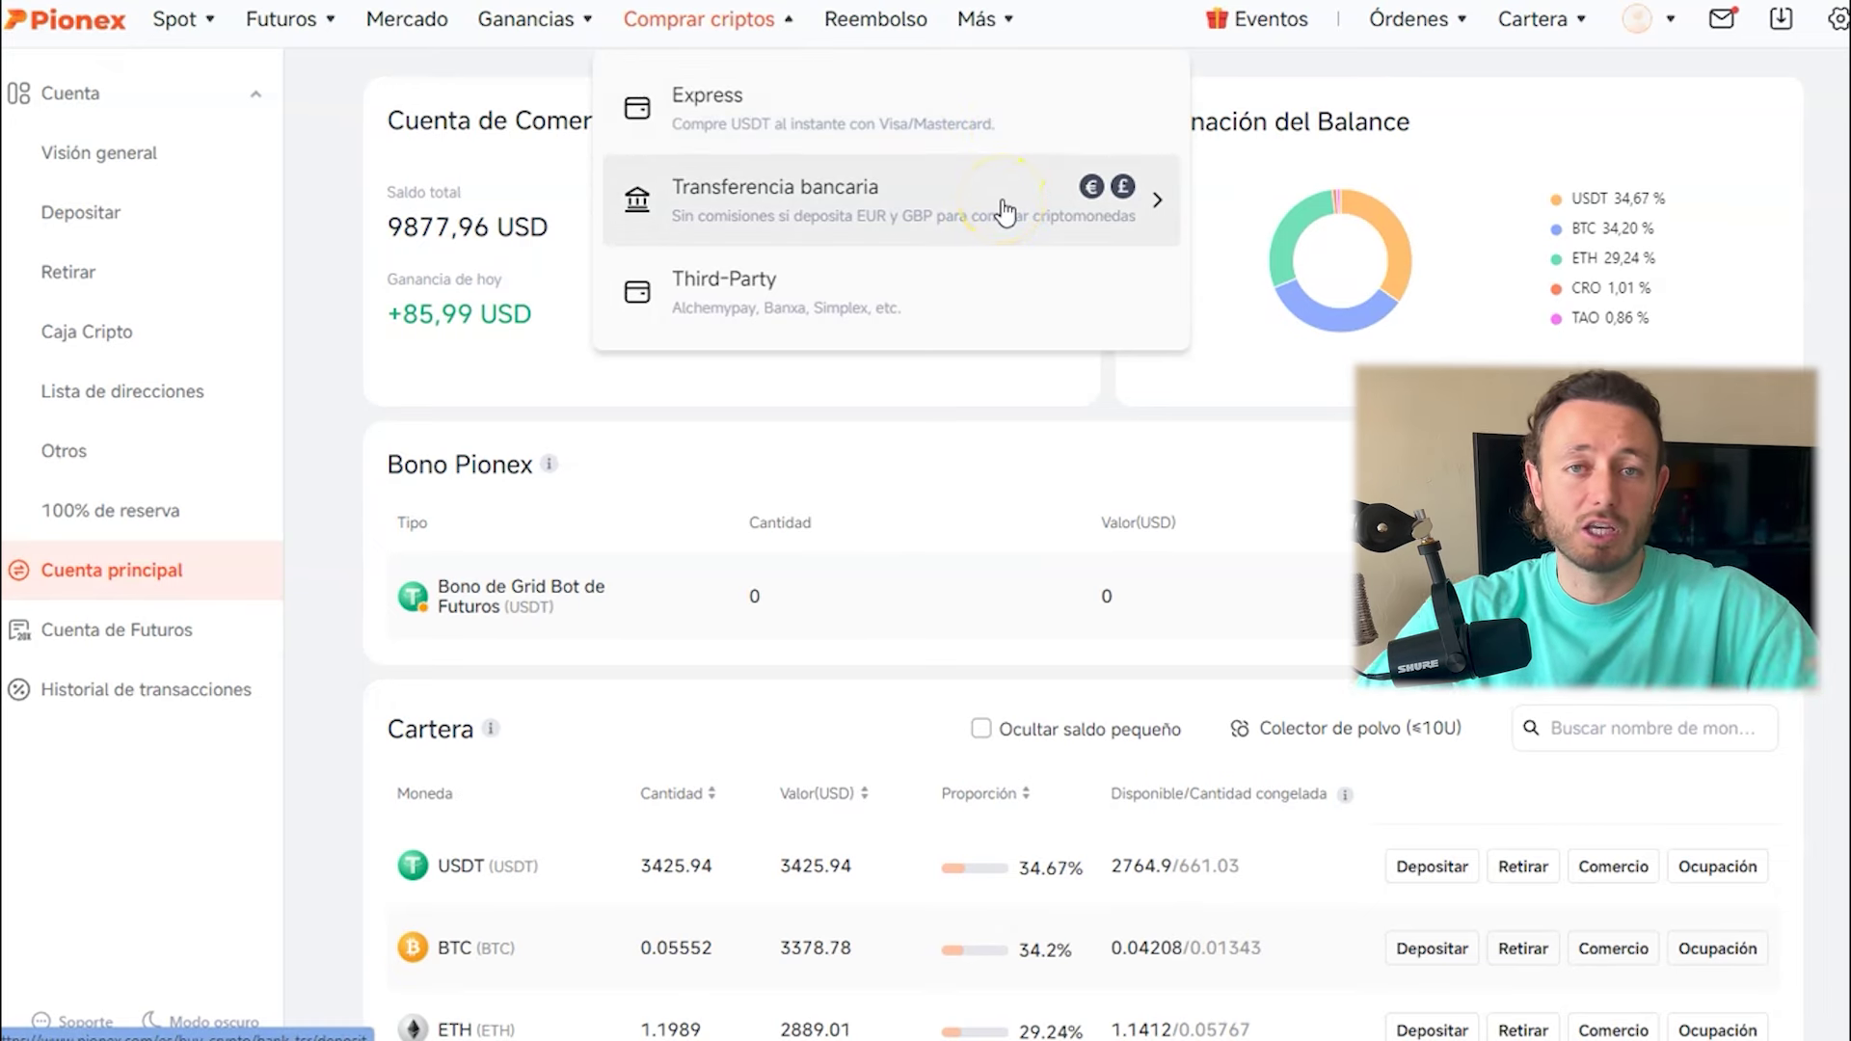
left_click(985, 126)
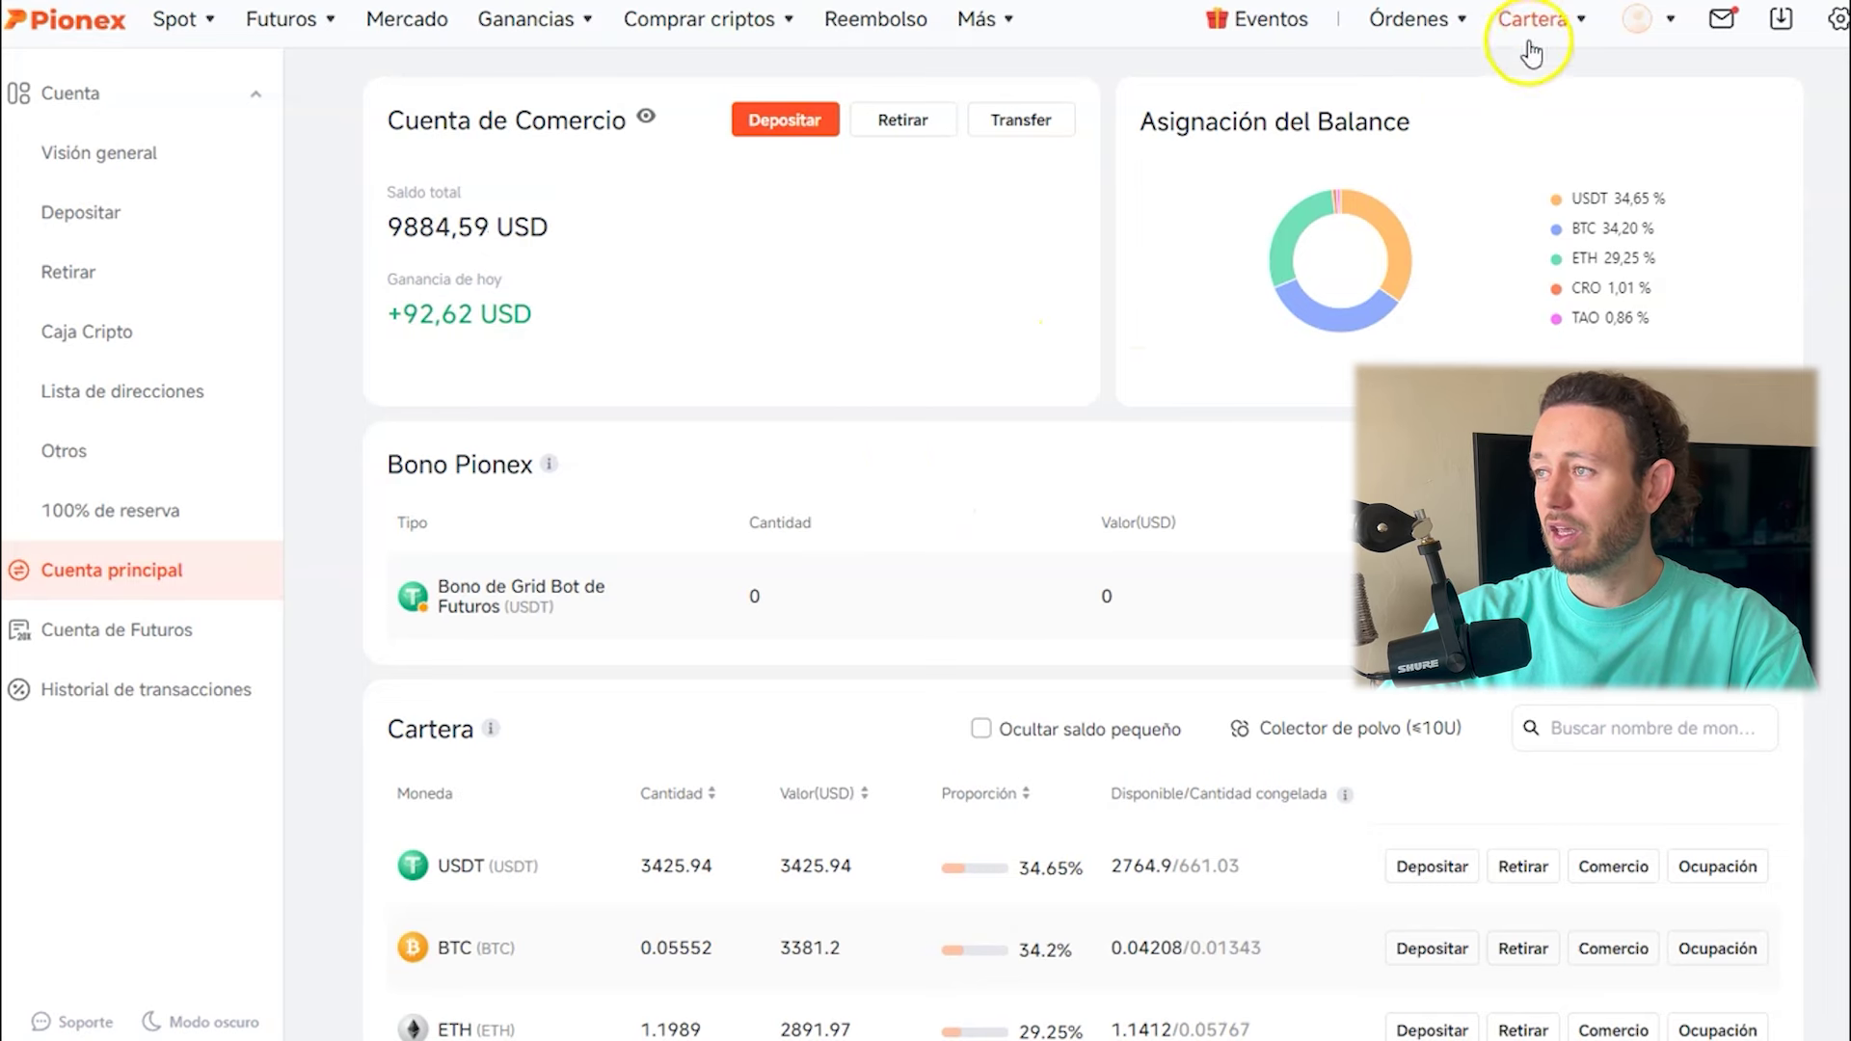
From Cartera > Depositar, search 'usdc' and select USDC - USD Coin as the deposit coin.
mouse_move(1532, 50)
left_click(1345, 369)
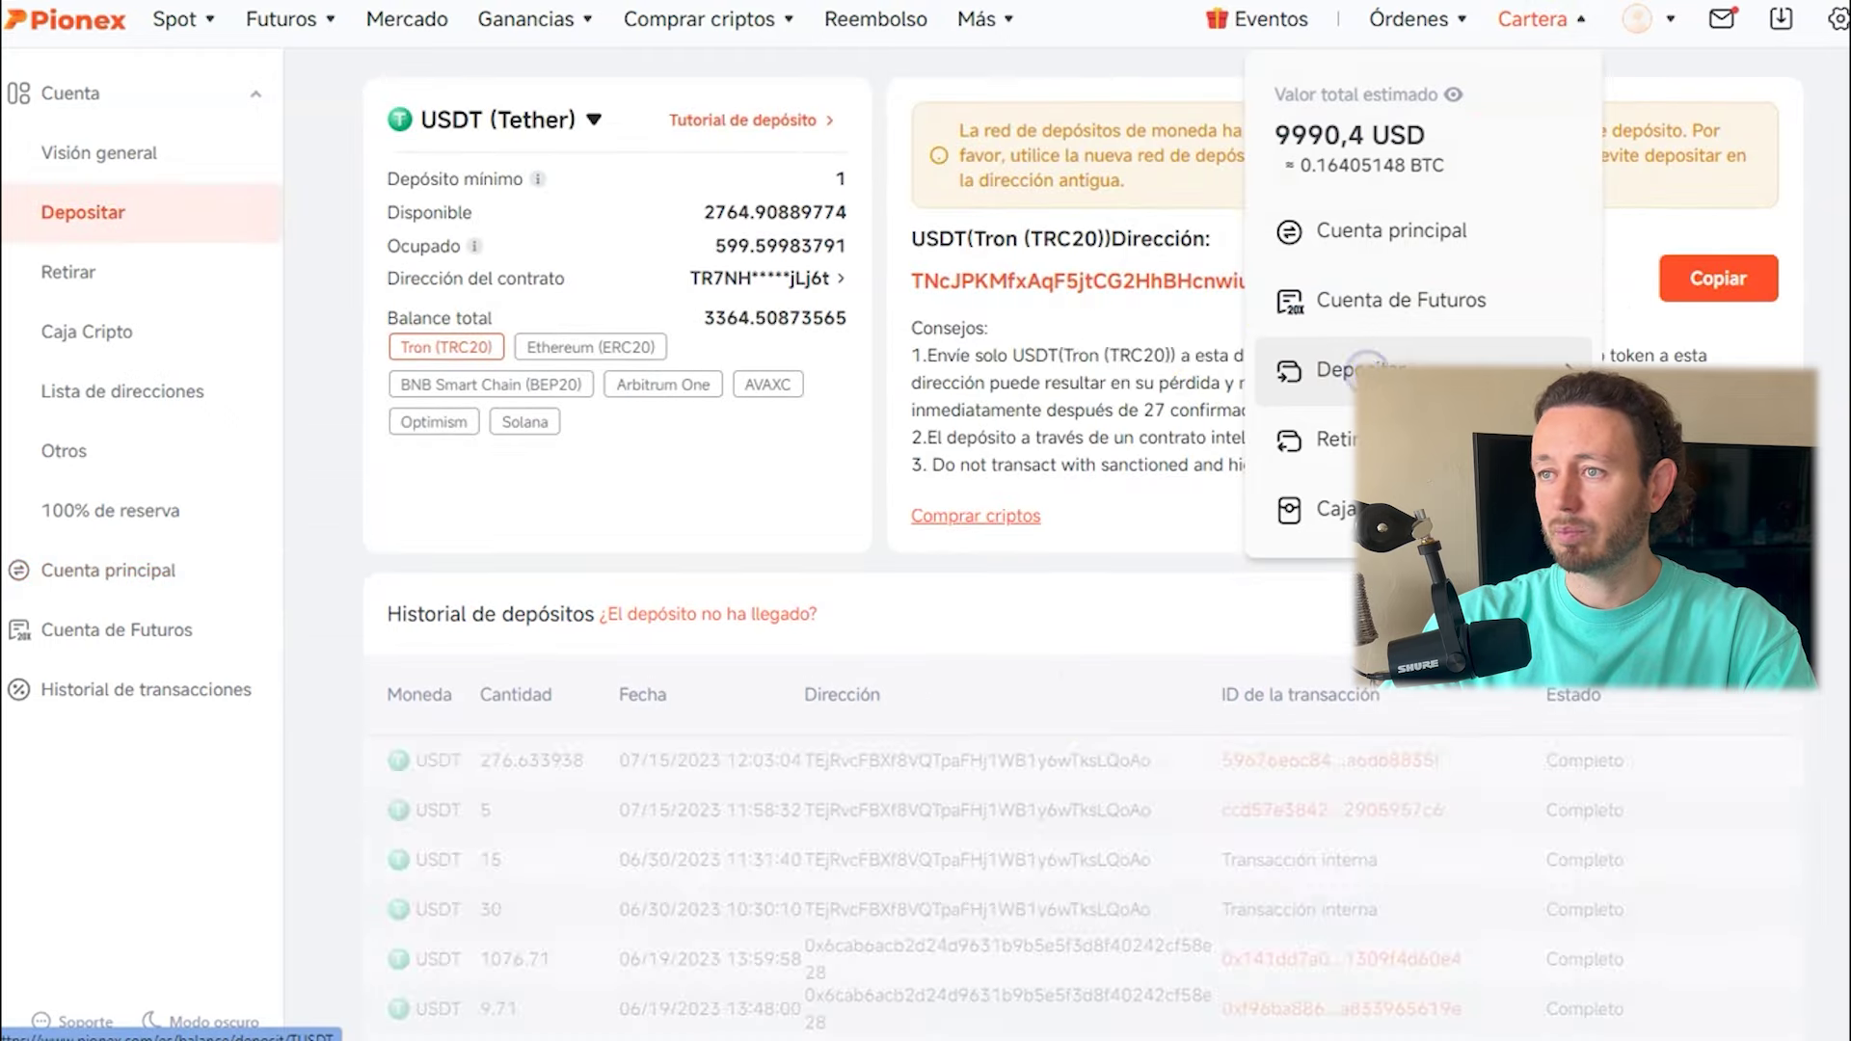
left_click(592, 120)
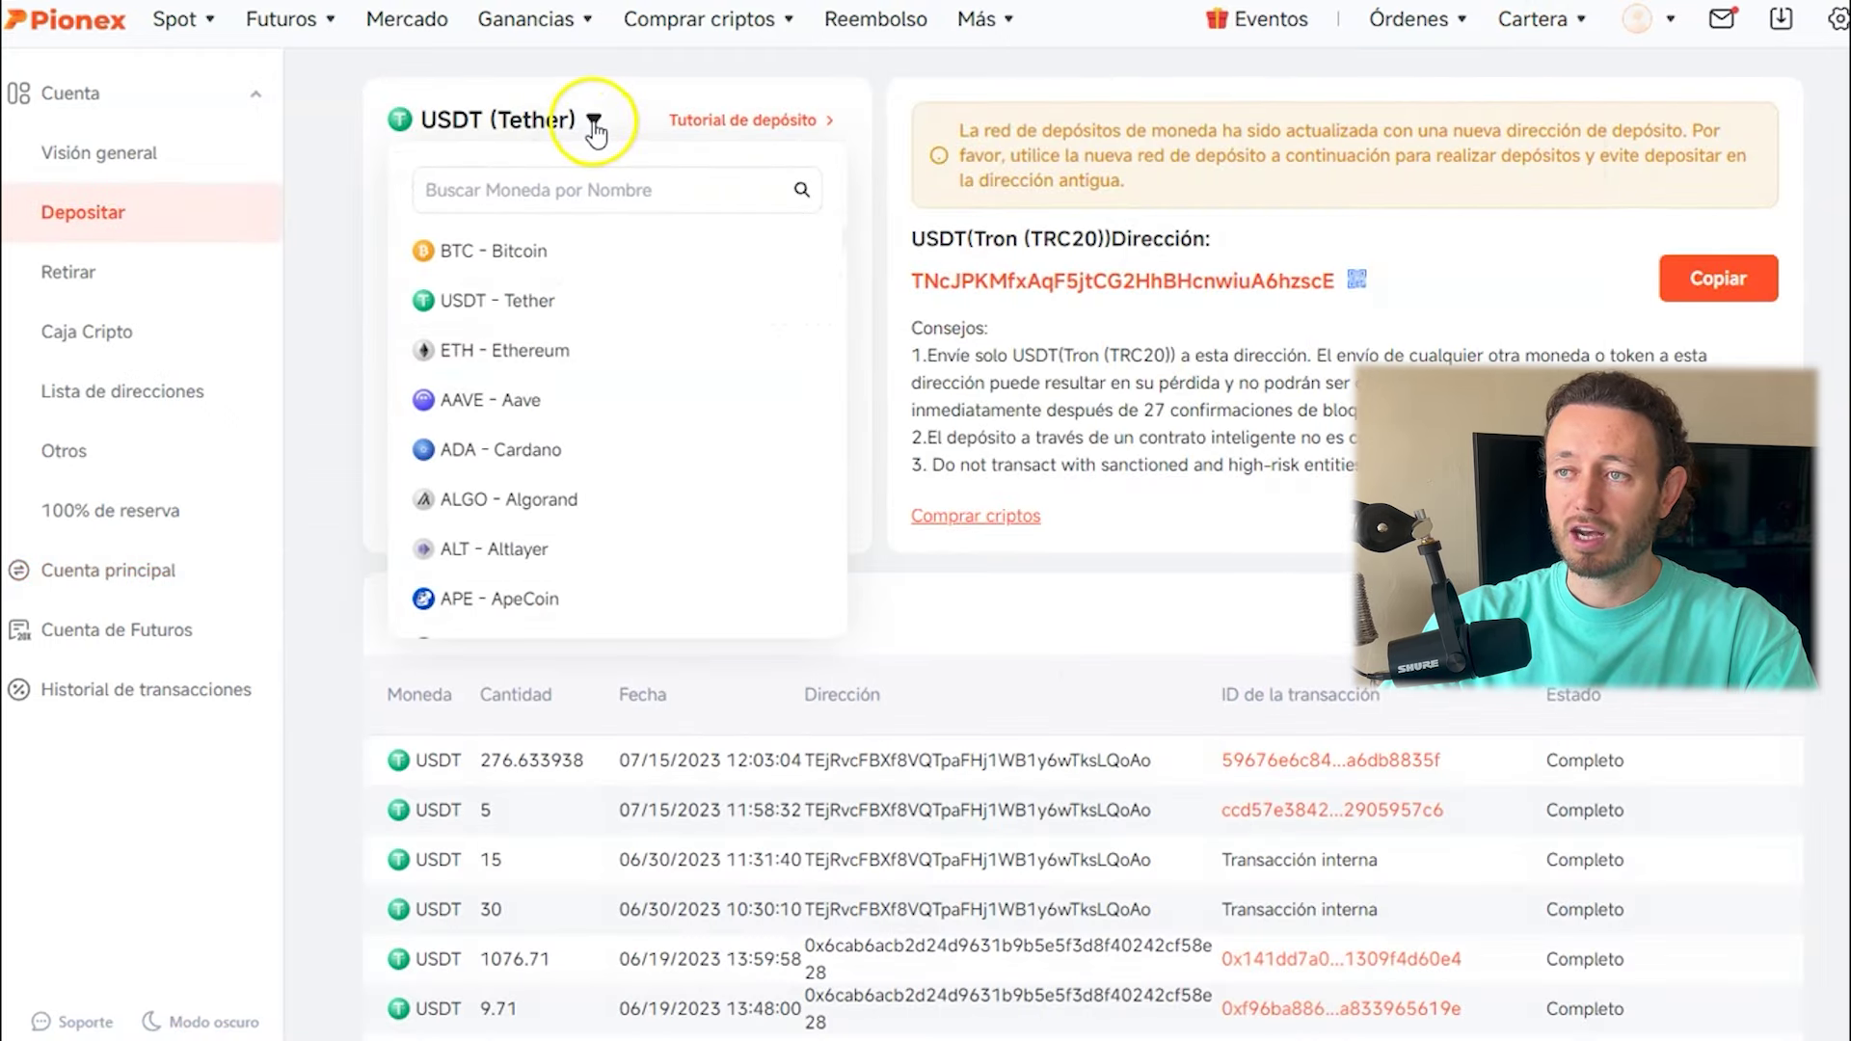
left_click(569, 121)
left_click(581, 124)
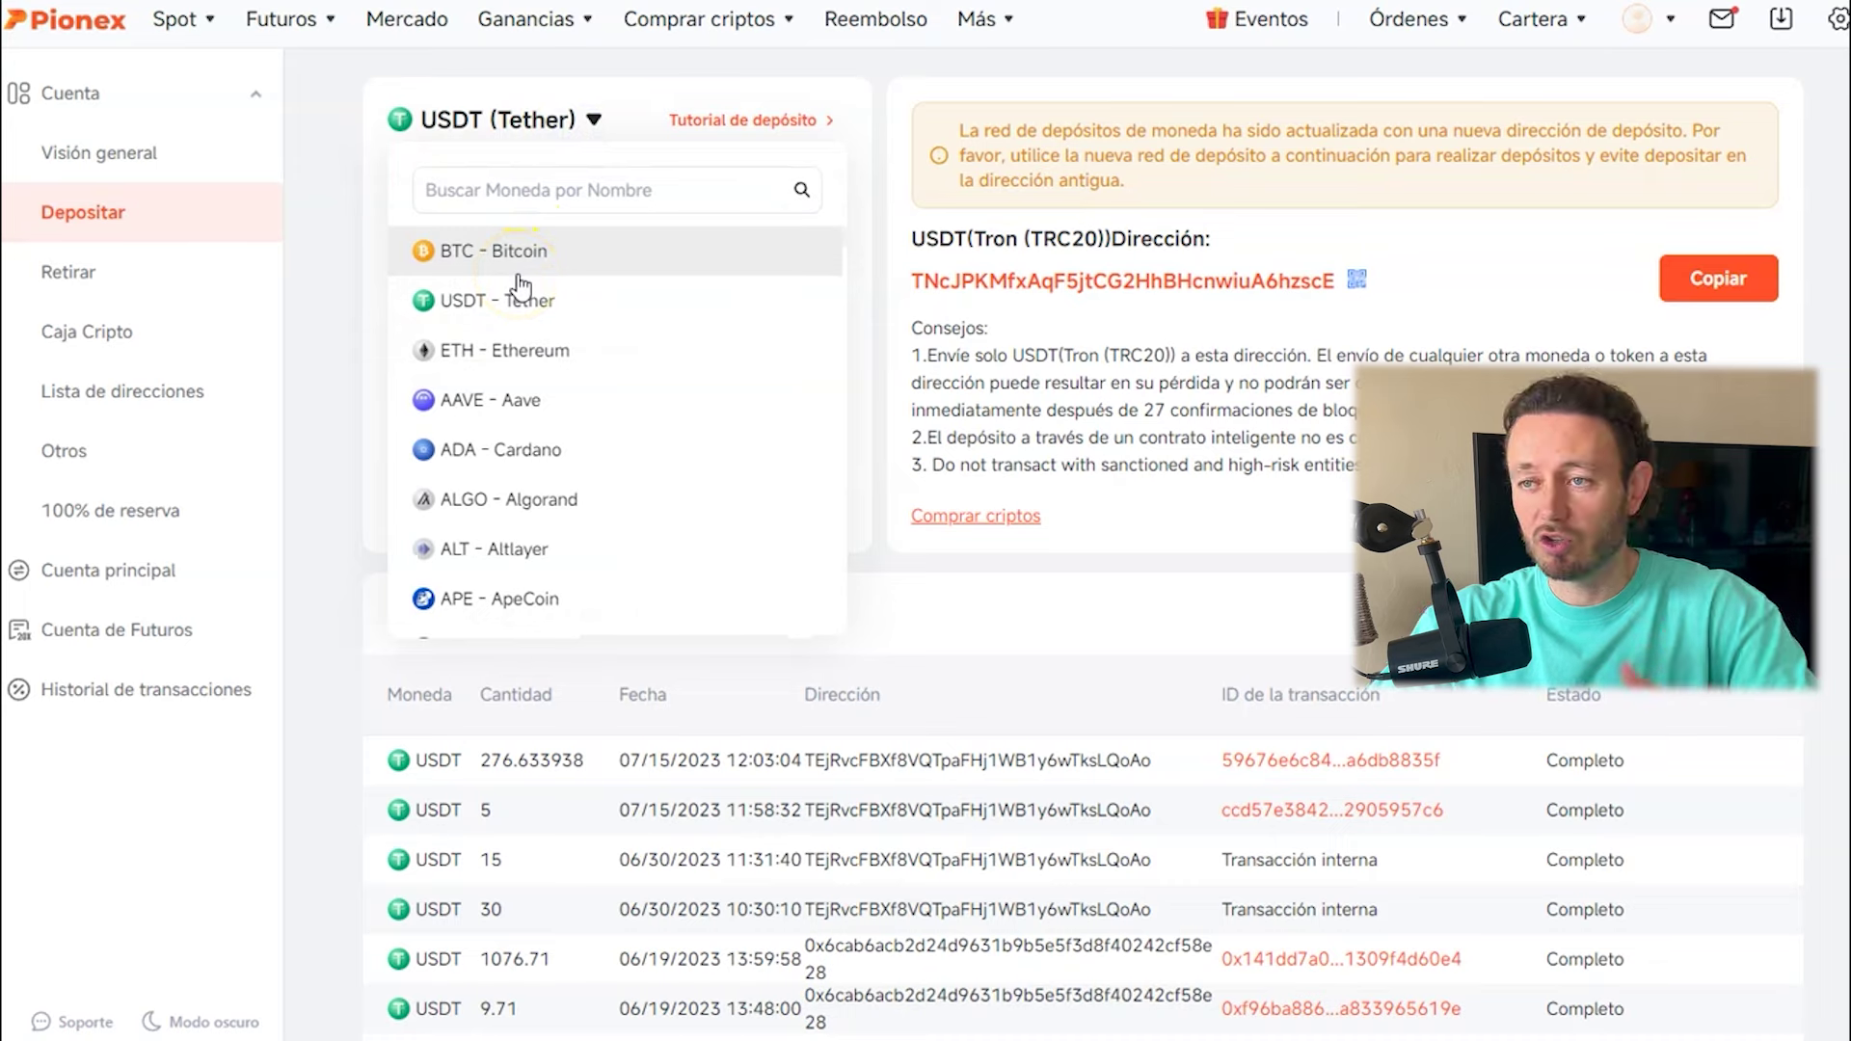
left_click(502, 186)
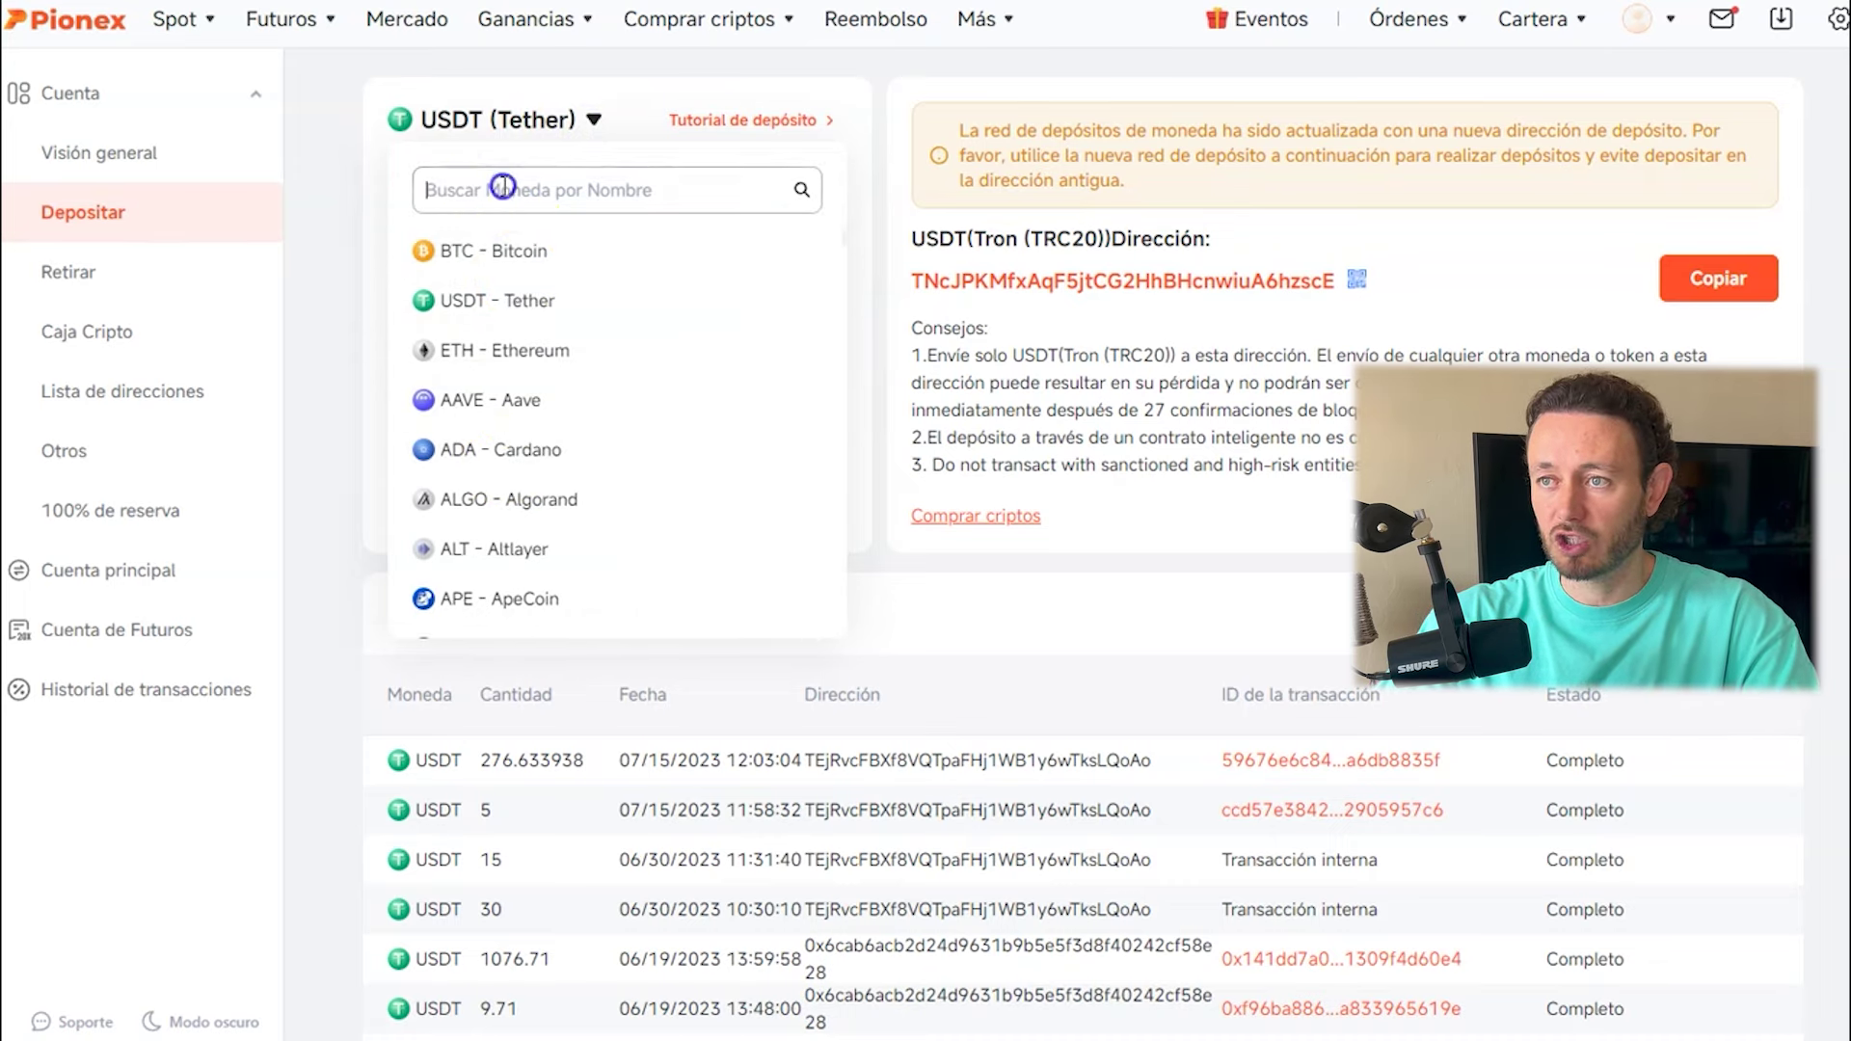
type("usdc")
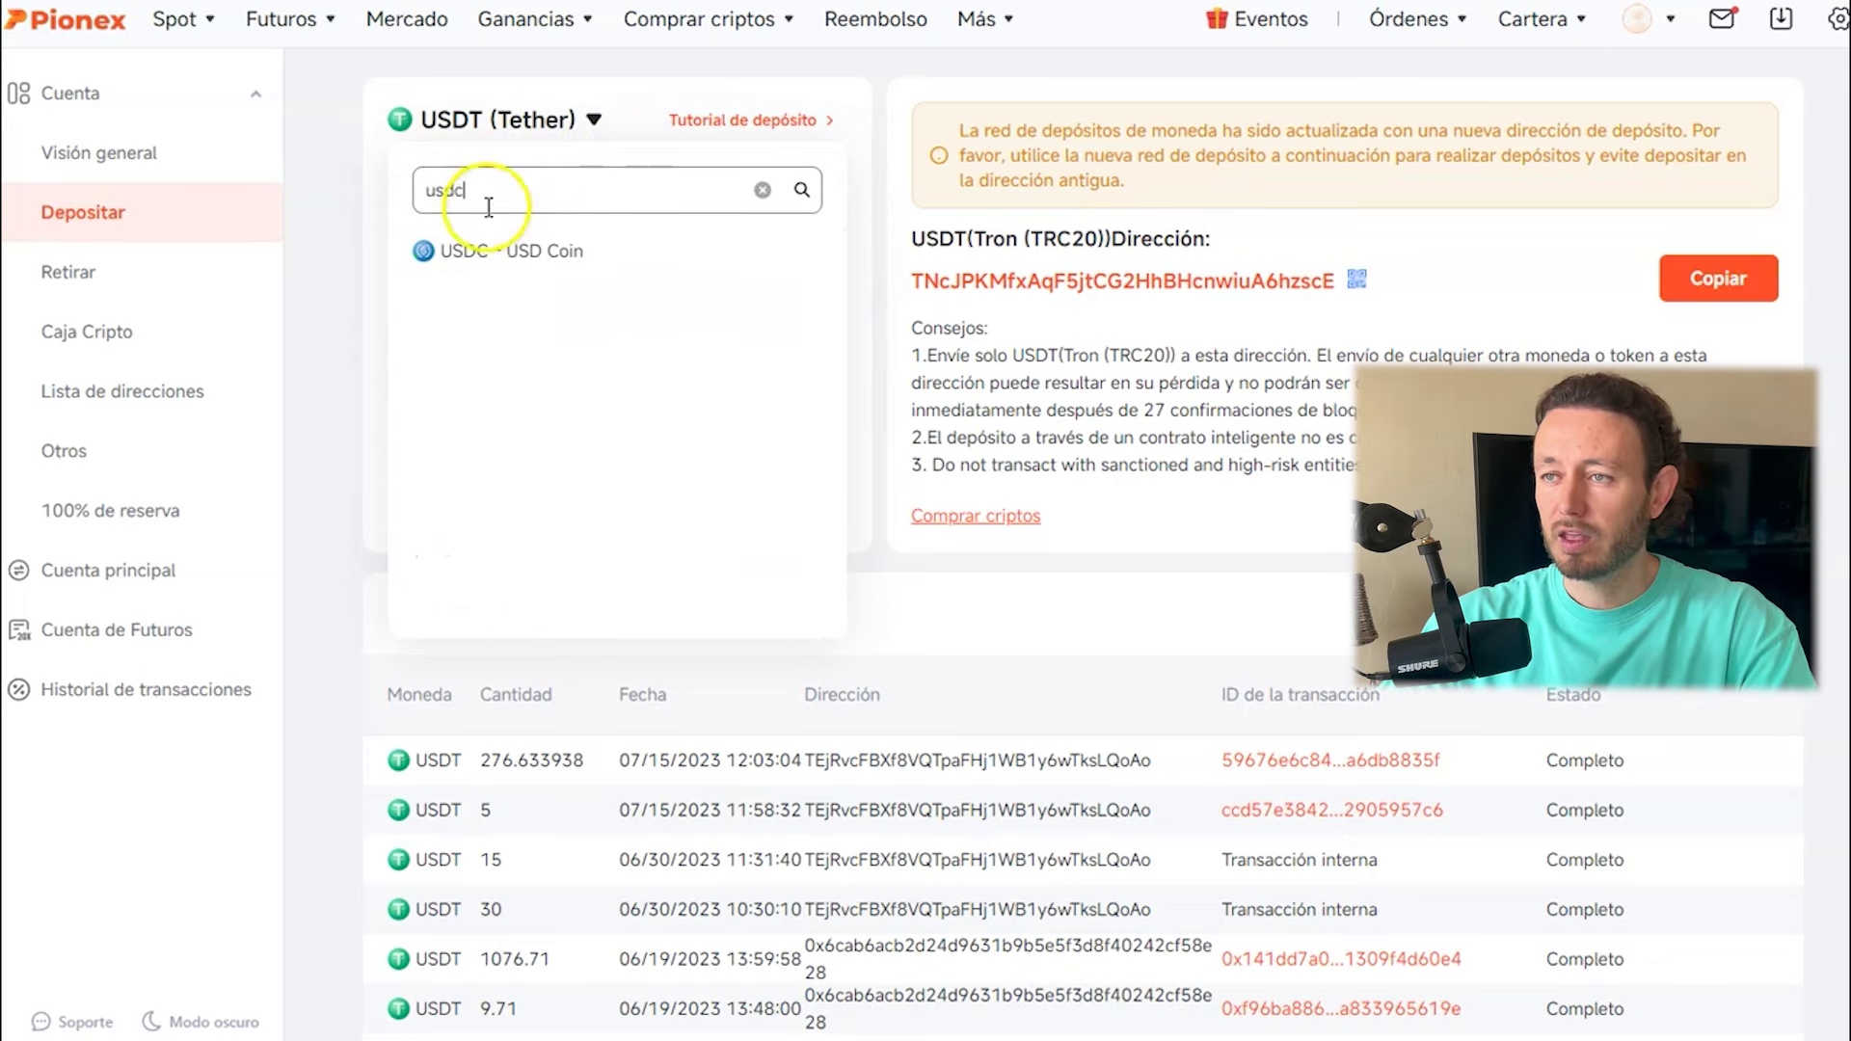
left_click(493, 253)
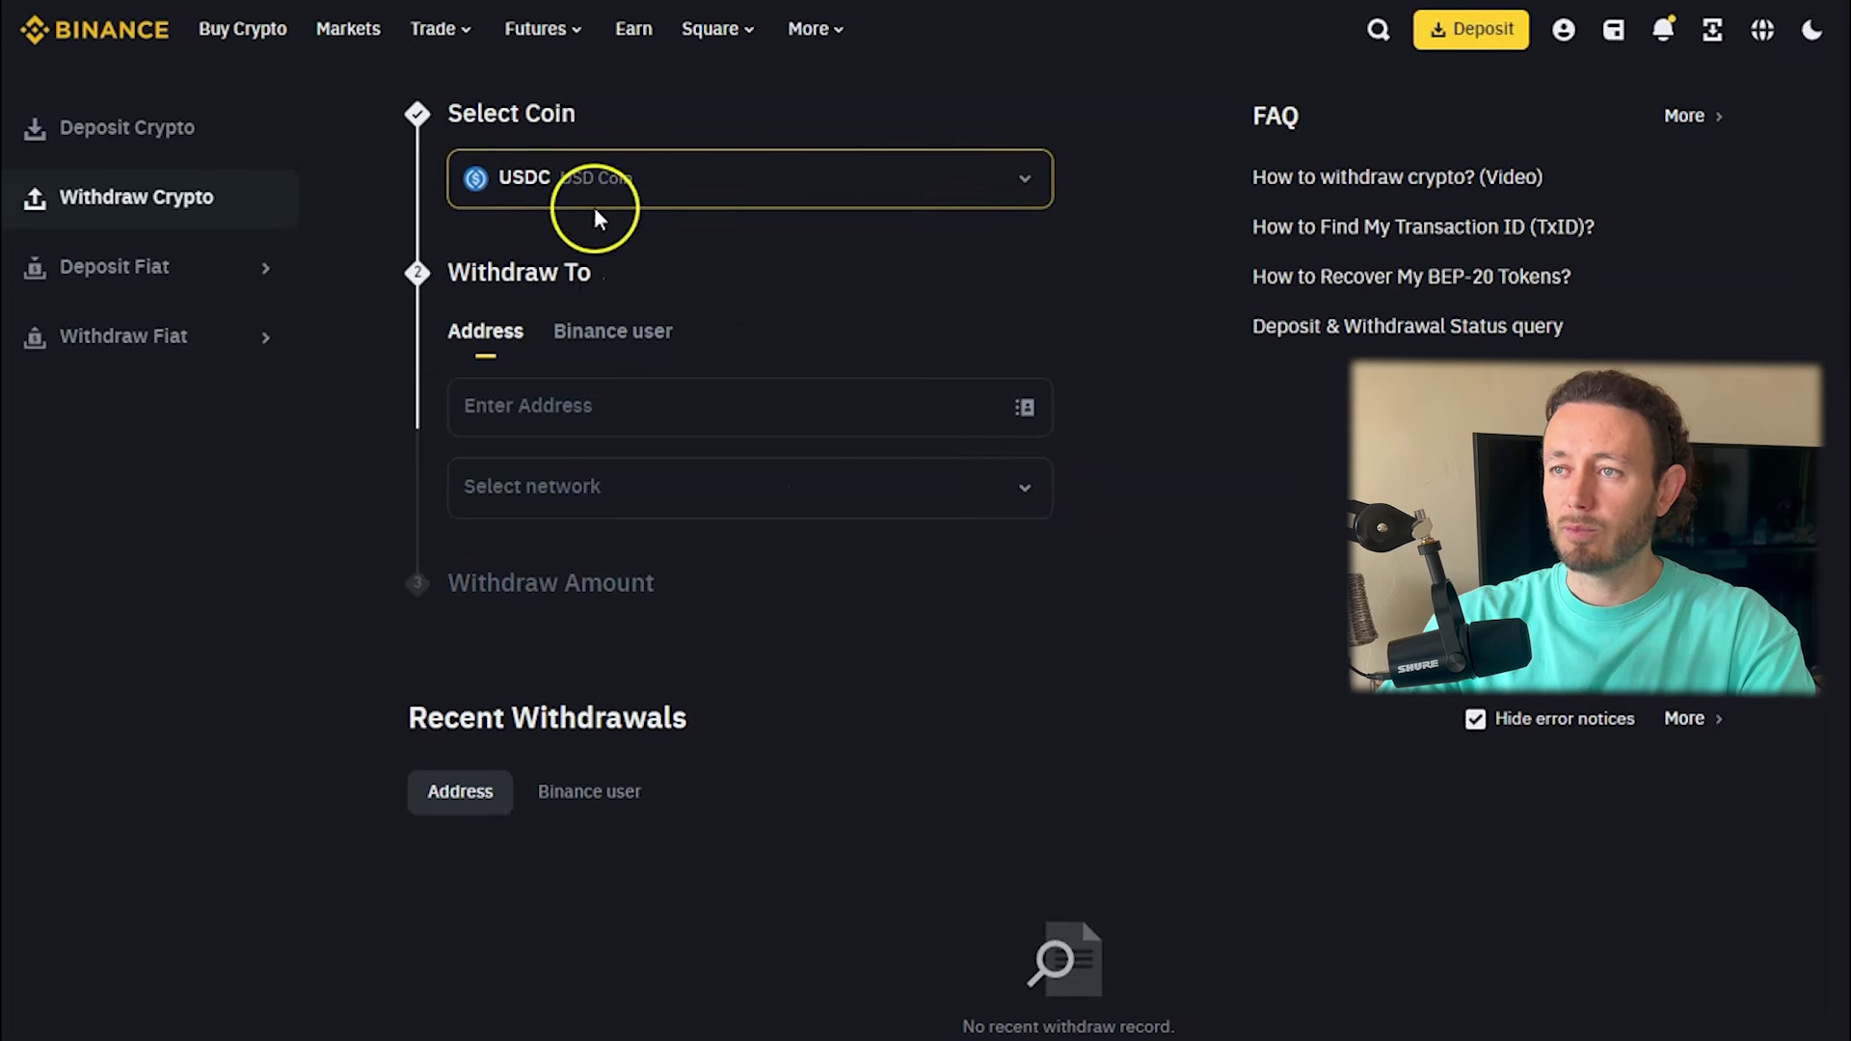
Choose BSC – BNB Smart Chain (BEP20) as Binance's USDC withdrawal network.
left_click(852, 498)
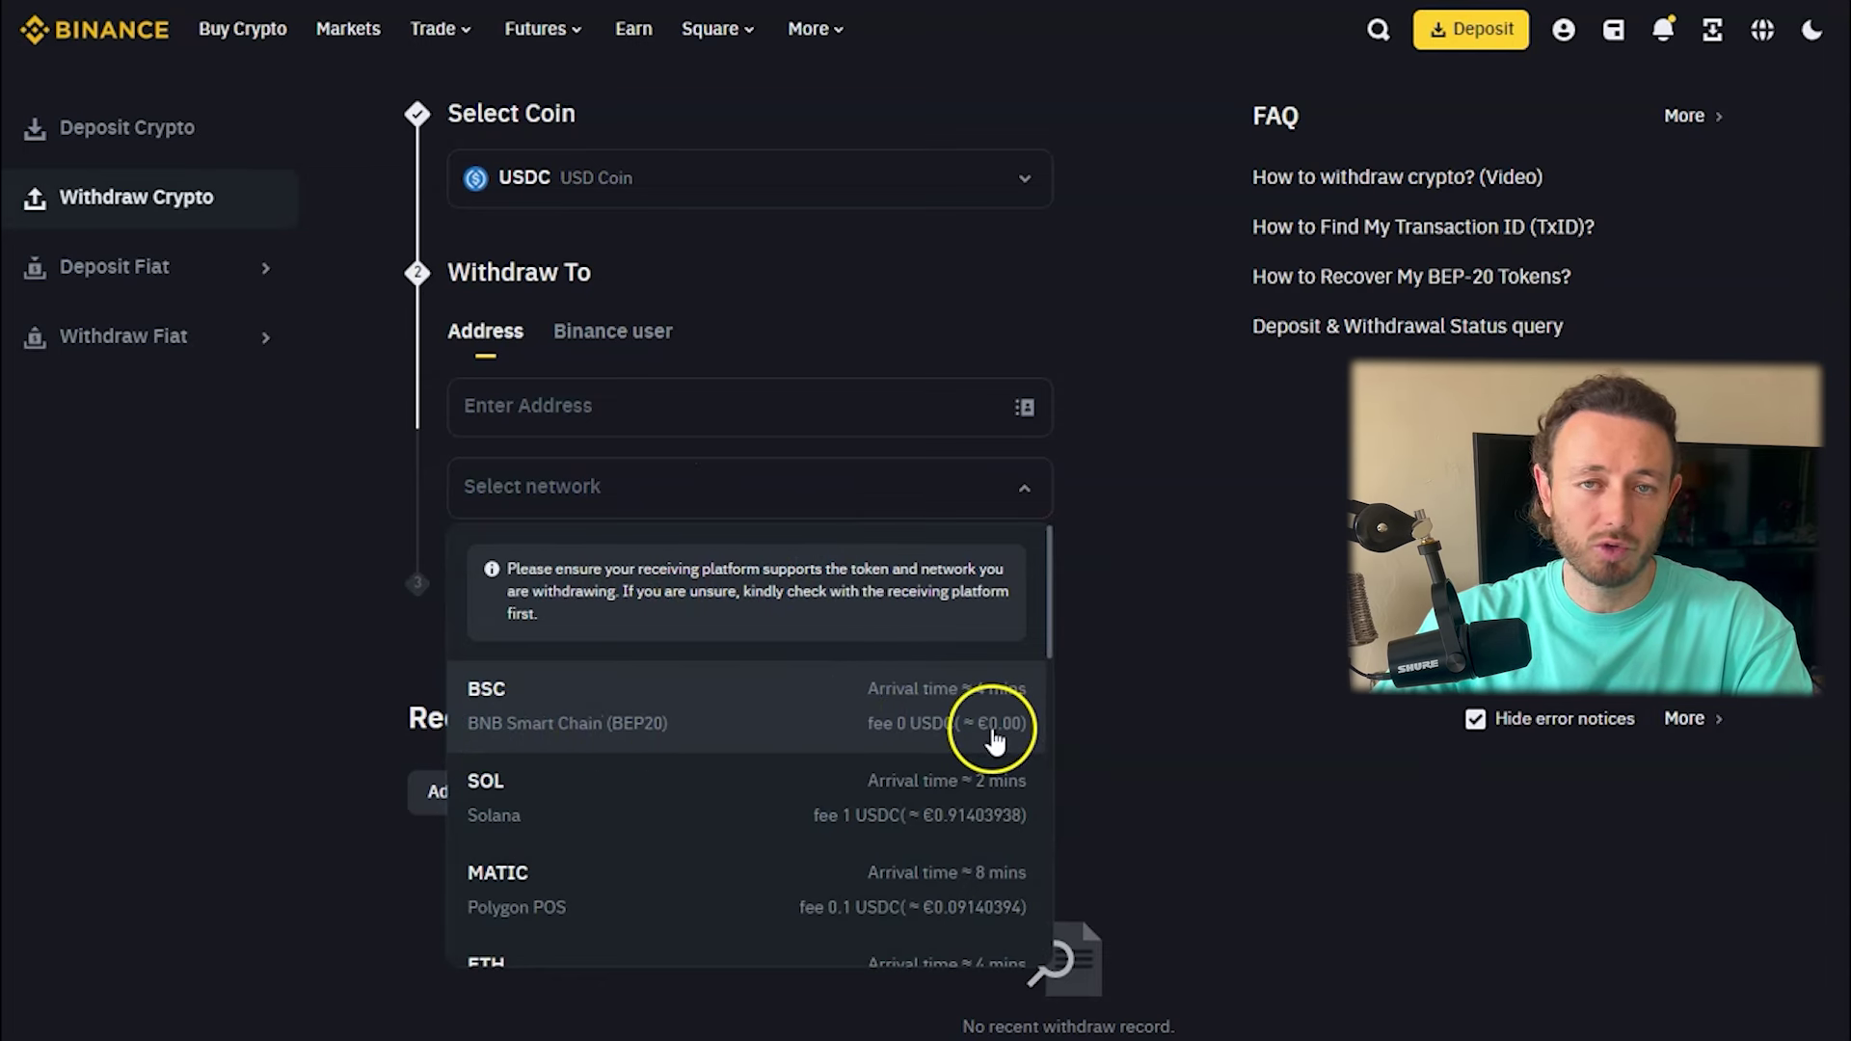
left_click(739, 718)
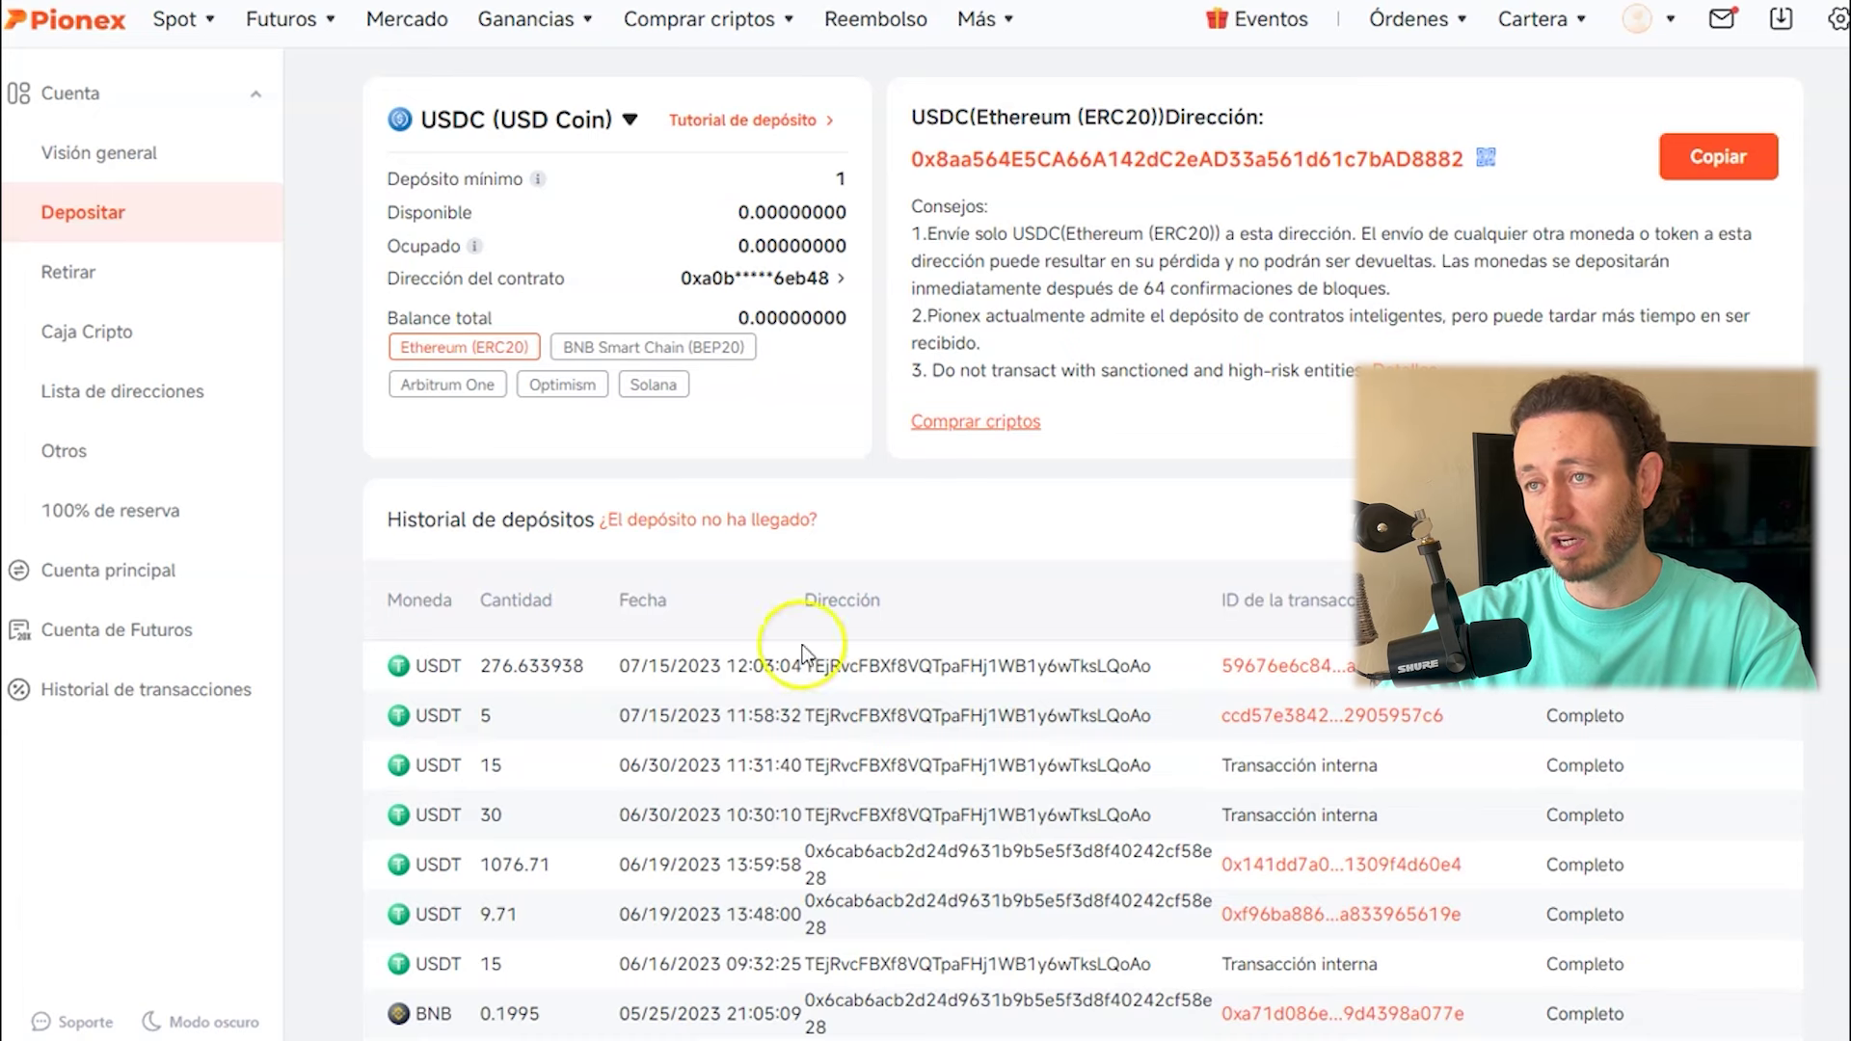
Copy Pionex's BNB Smart Chain (BEP20) USDC deposit address and select Binance's withdrawal address field.
left_click(475, 126)
left_click(992, 640)
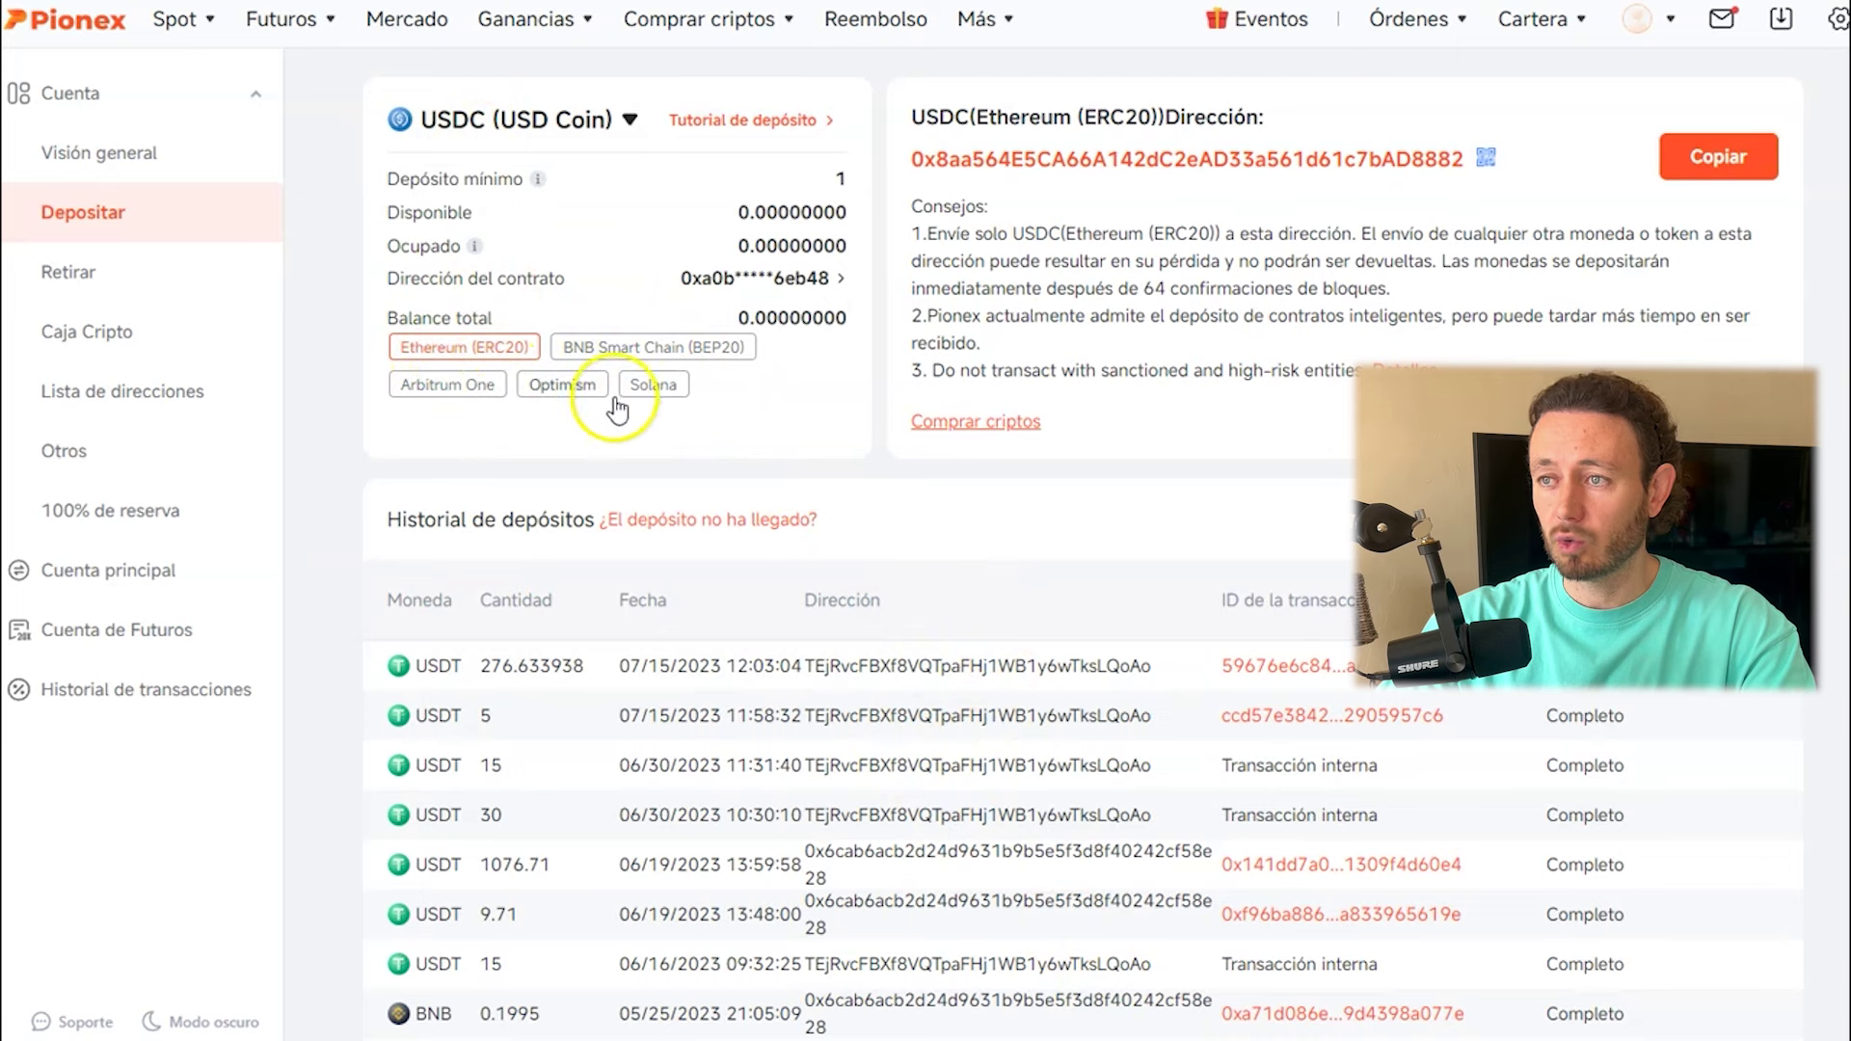
left_click(693, 349)
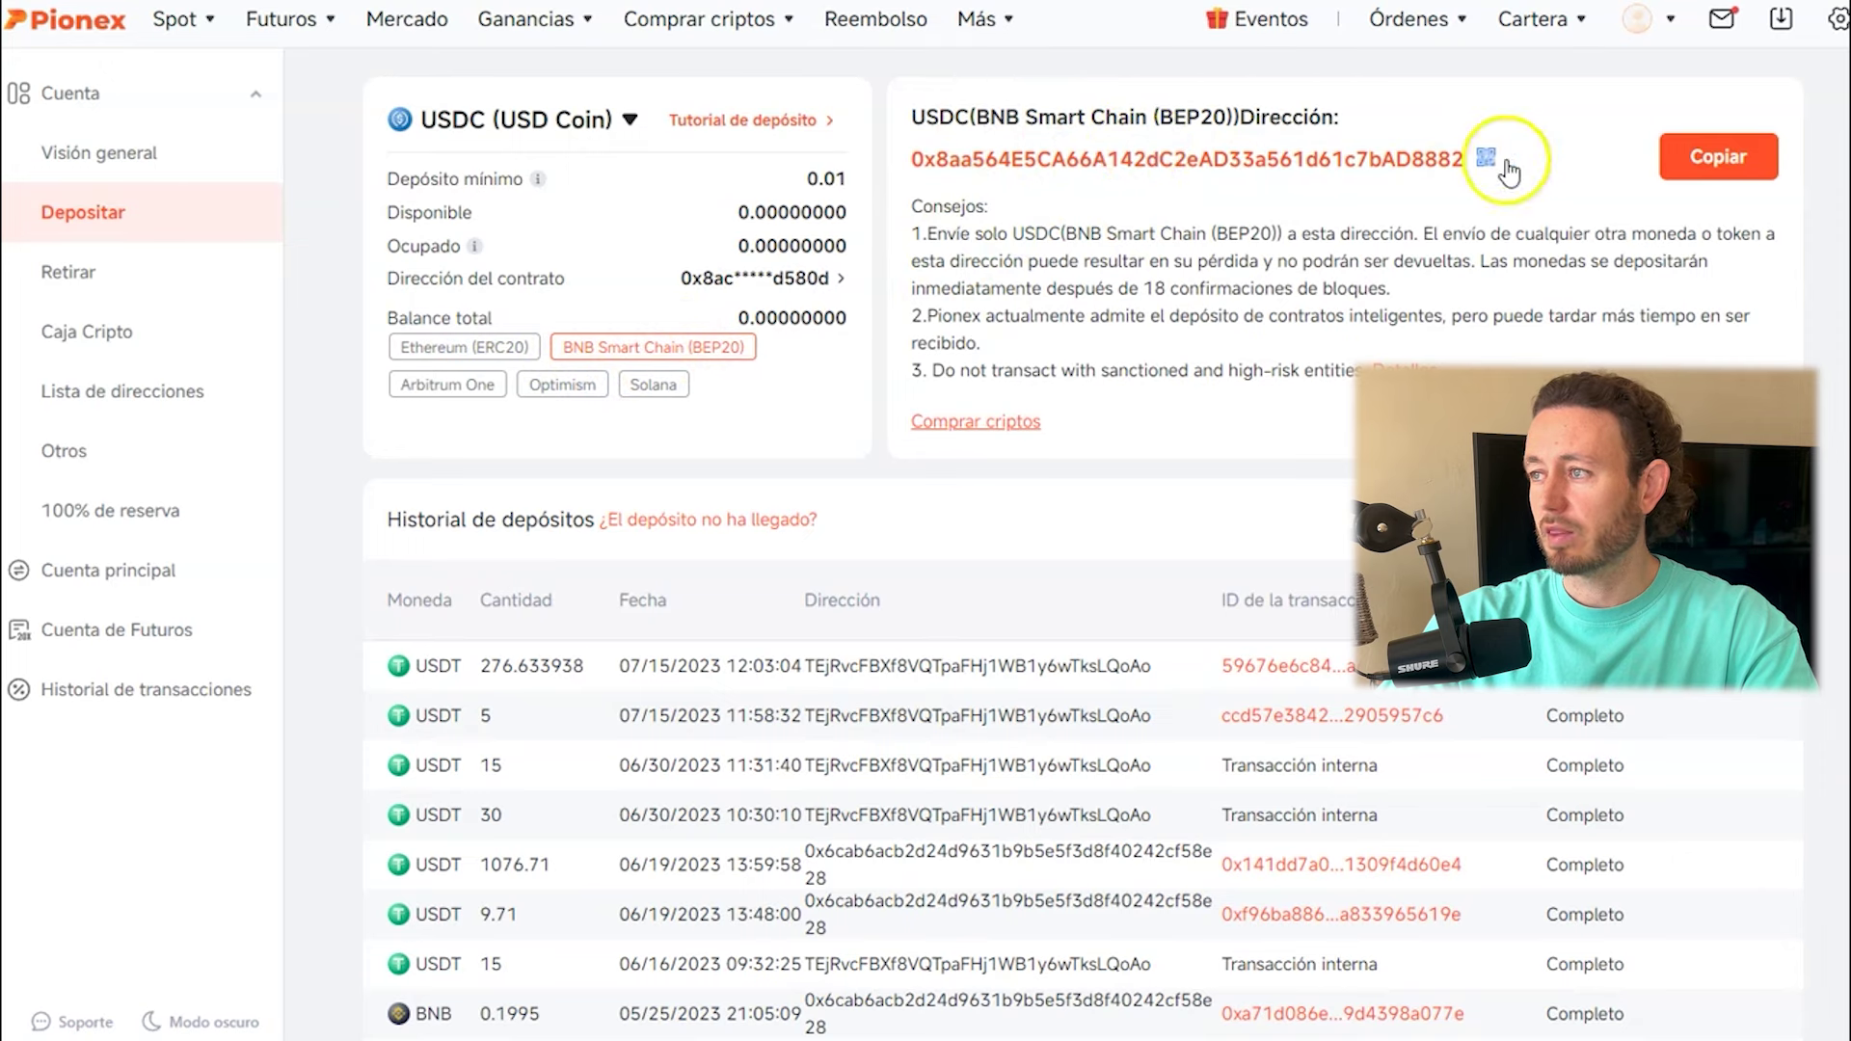
left_click(1725, 164)
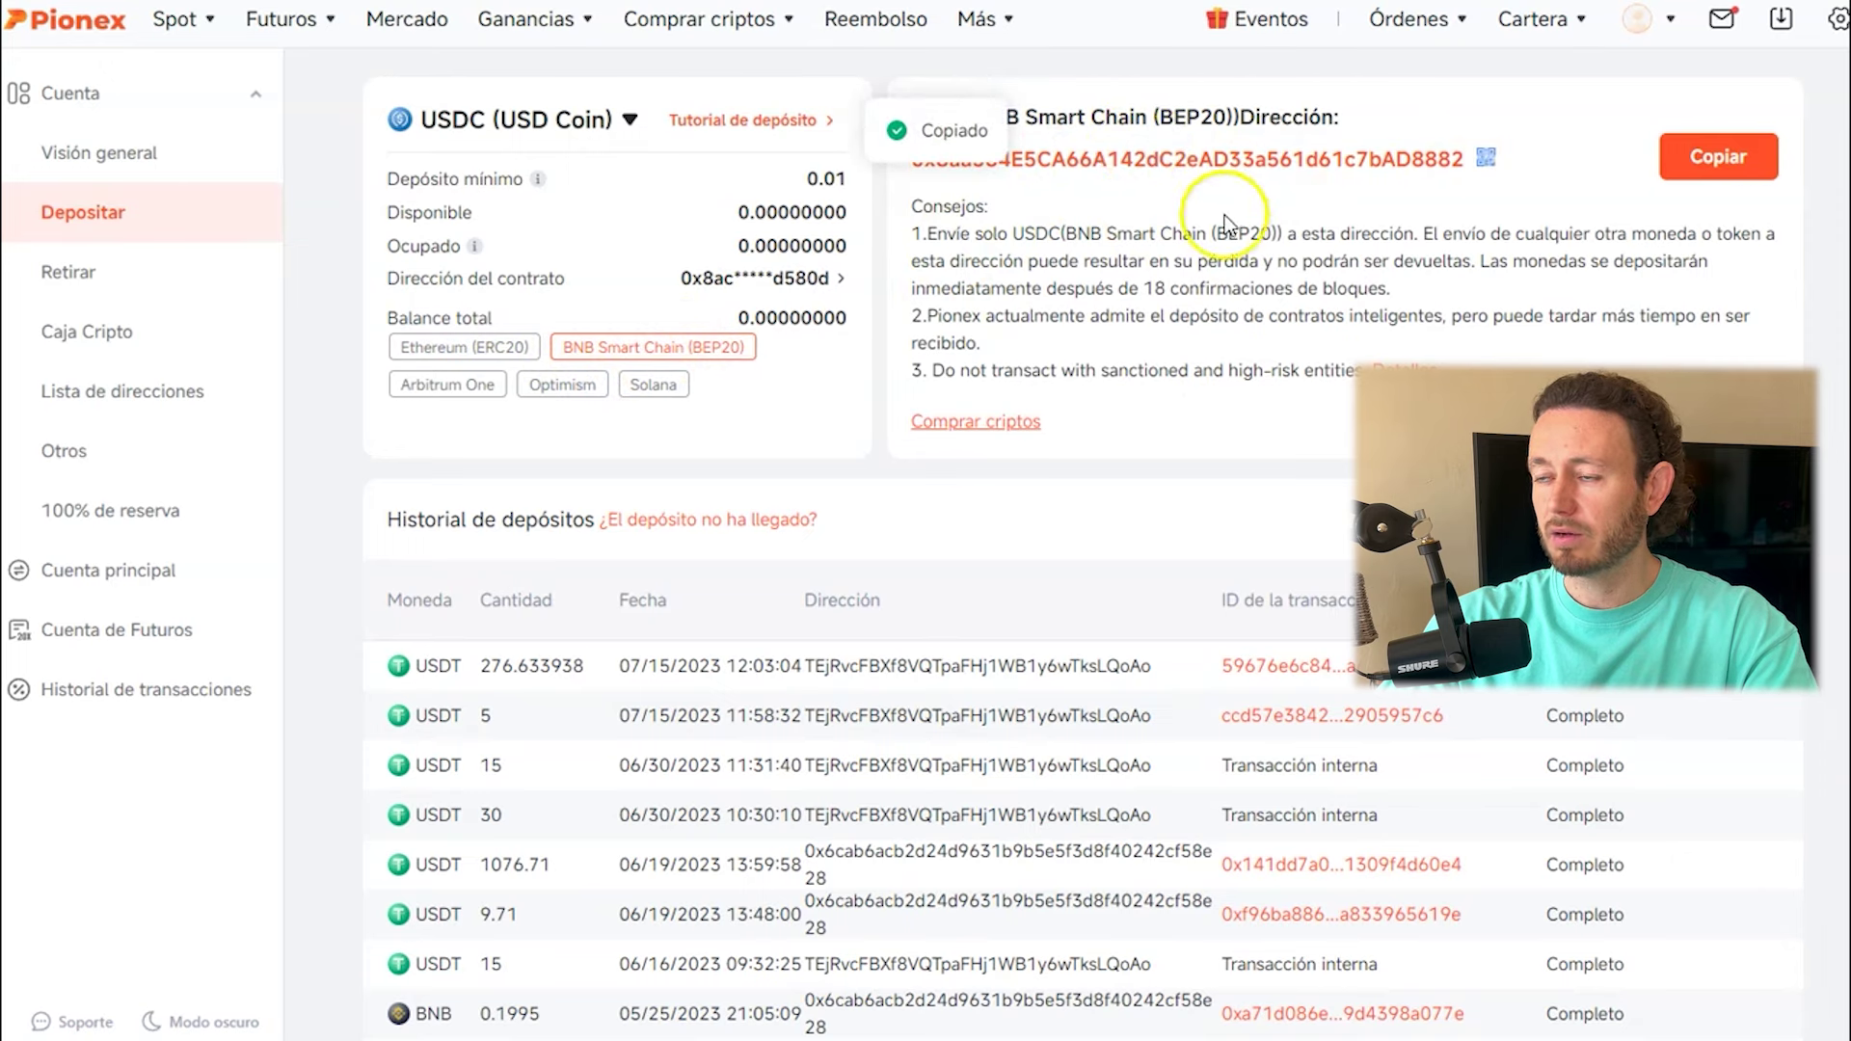
key("alt+Tab")
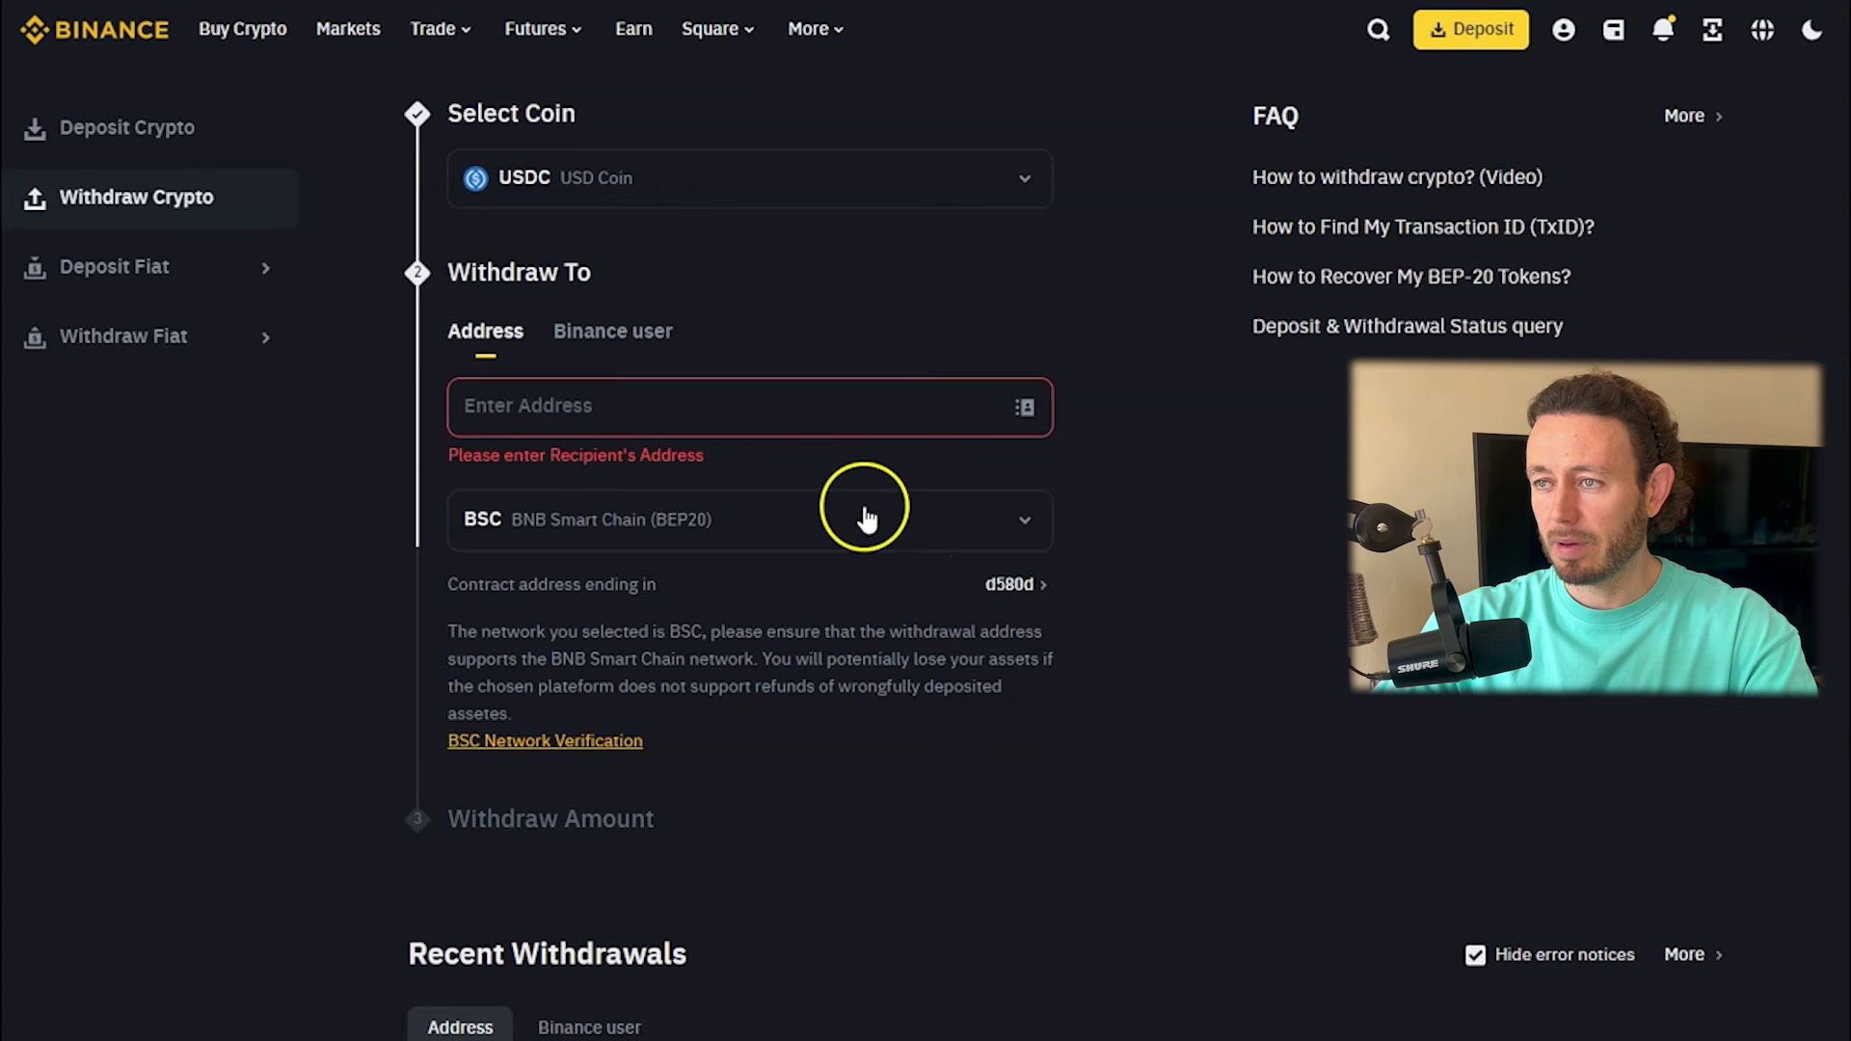
left_click(756, 409)
Paste the Pionex deposit address, enter a 30 USDC amount, and submit the withdrawal.
type("0x8aa564E5CA66A142dC2eAD33a561d61c7bAD8882")
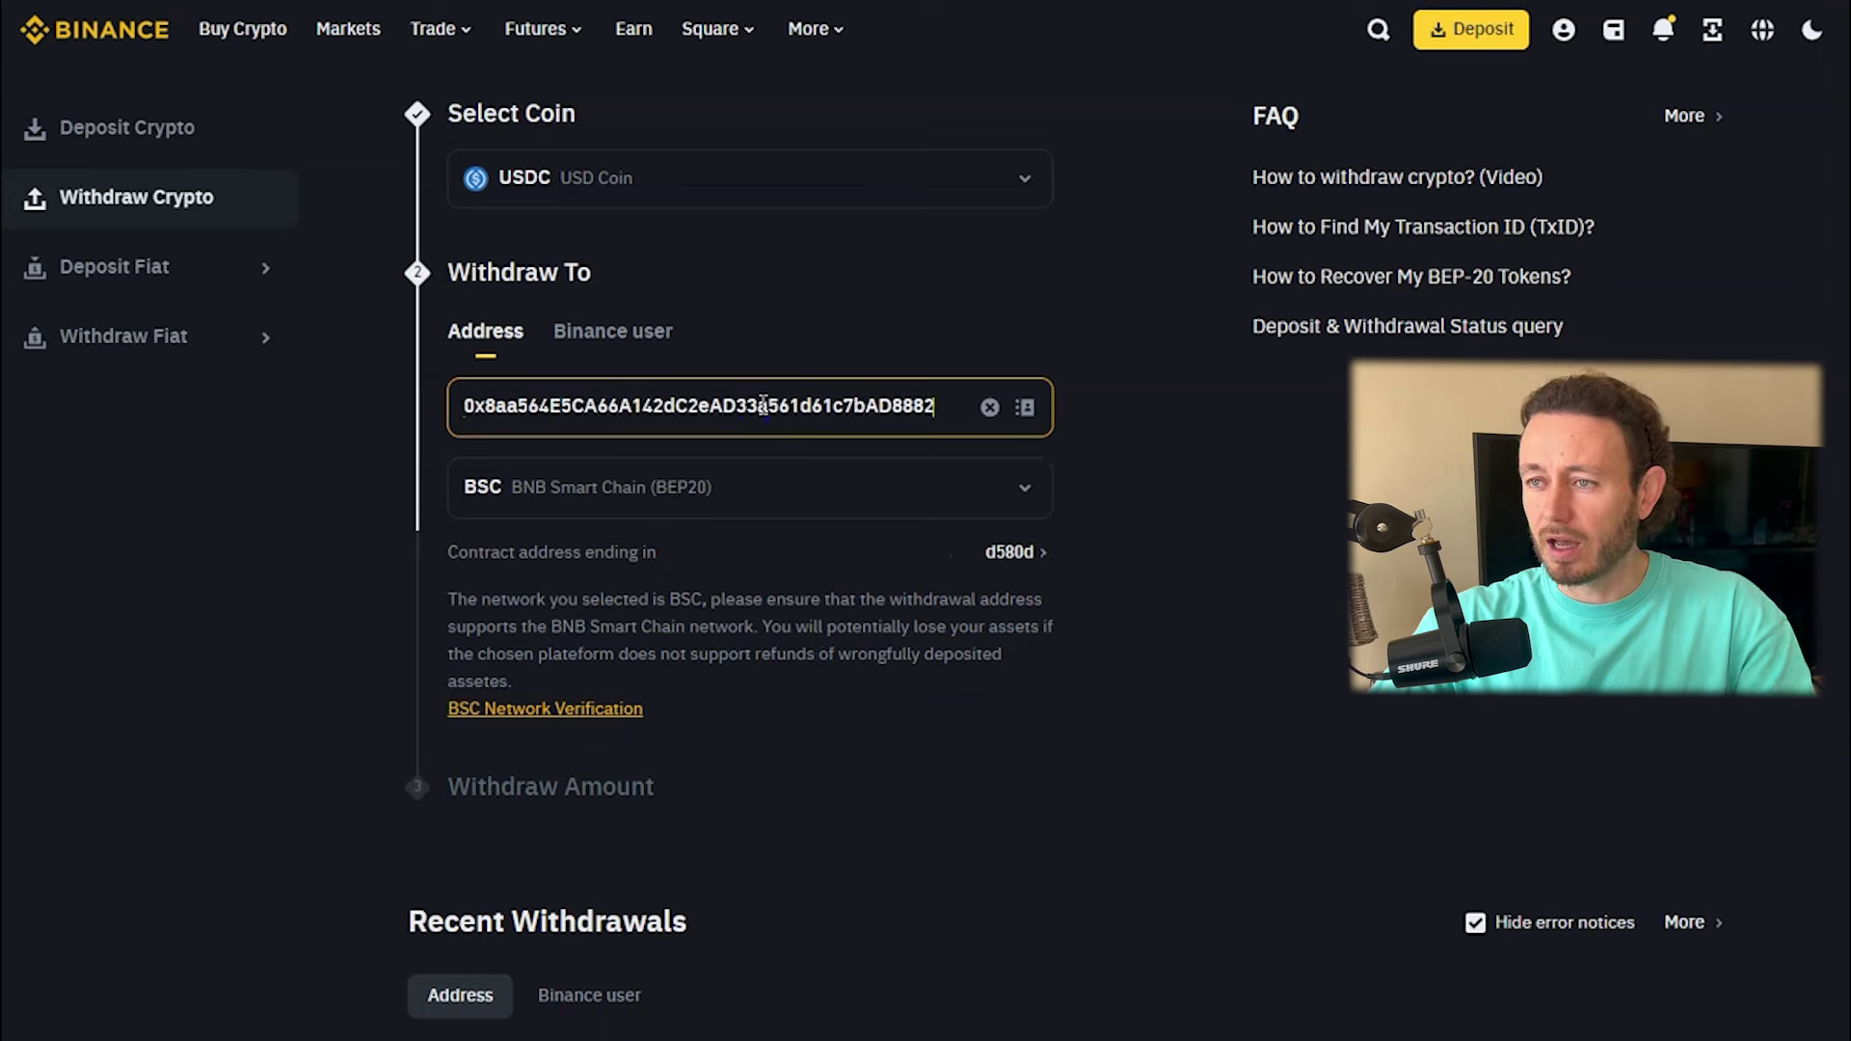
scroll(900, 462, "down", 3)
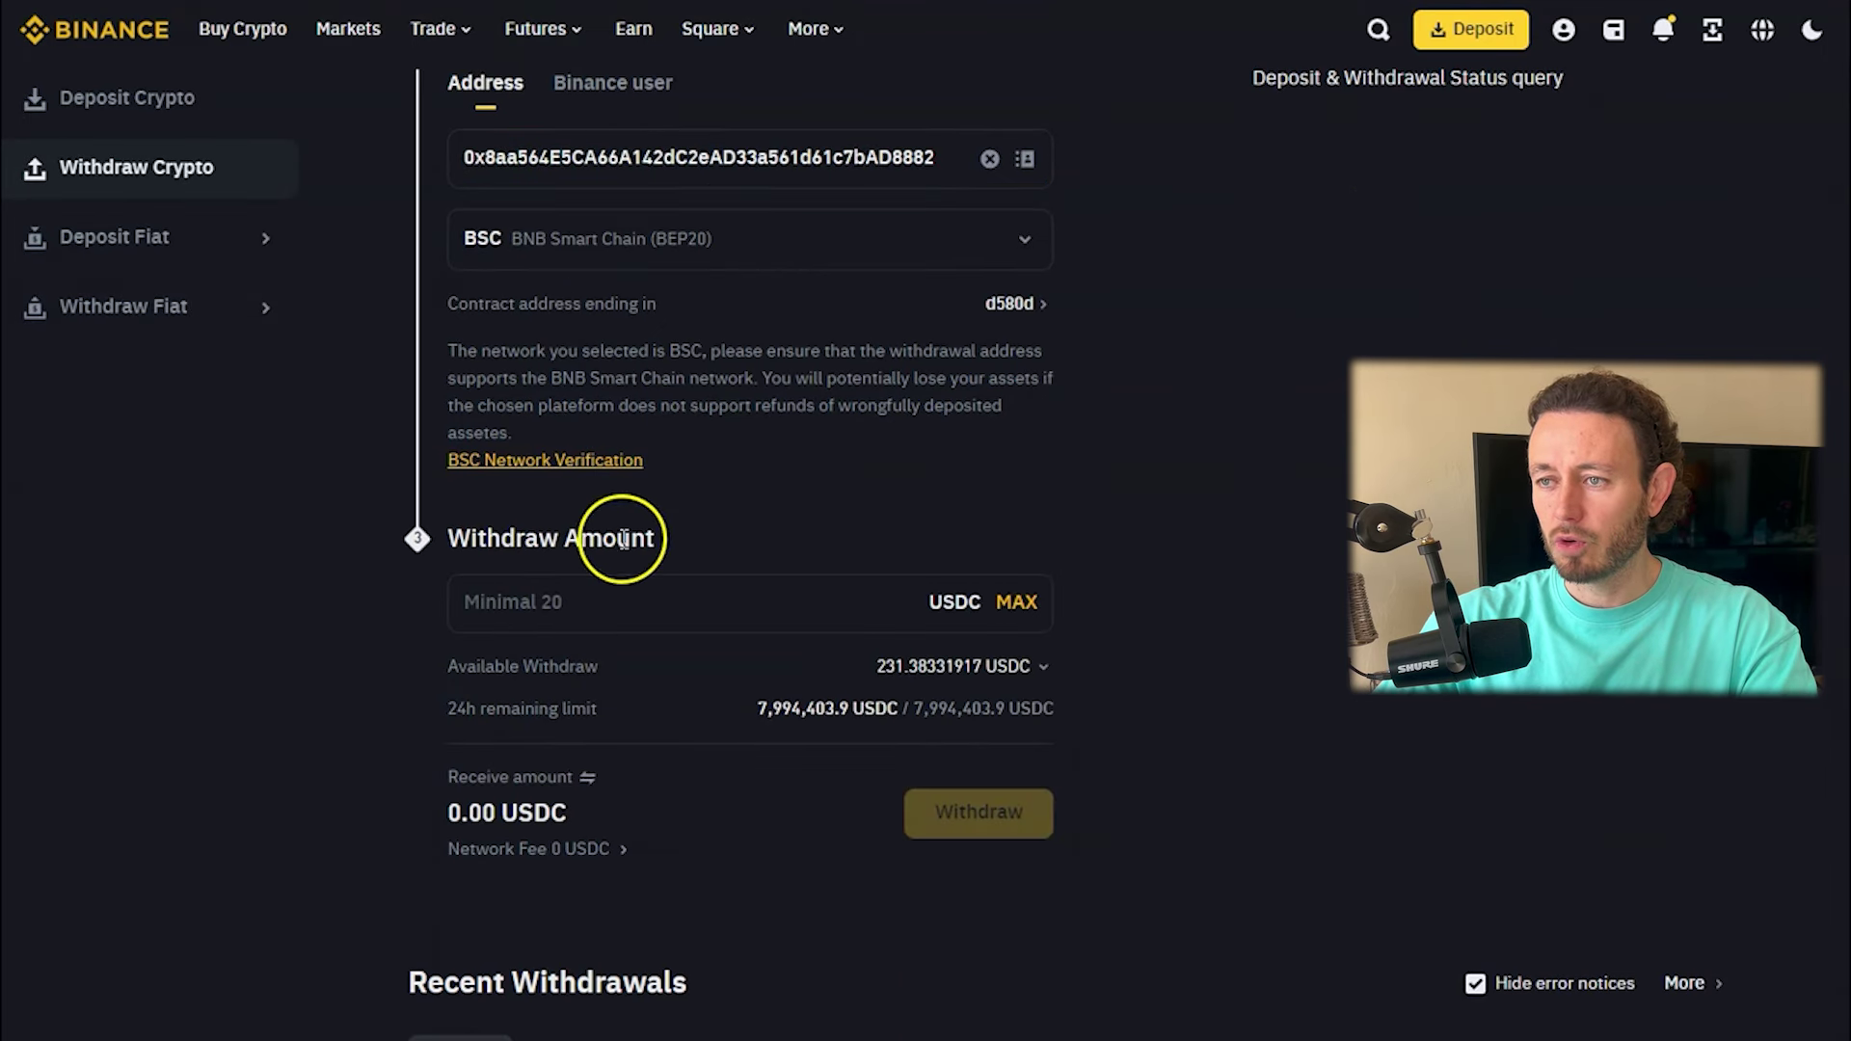
left_click(525, 602)
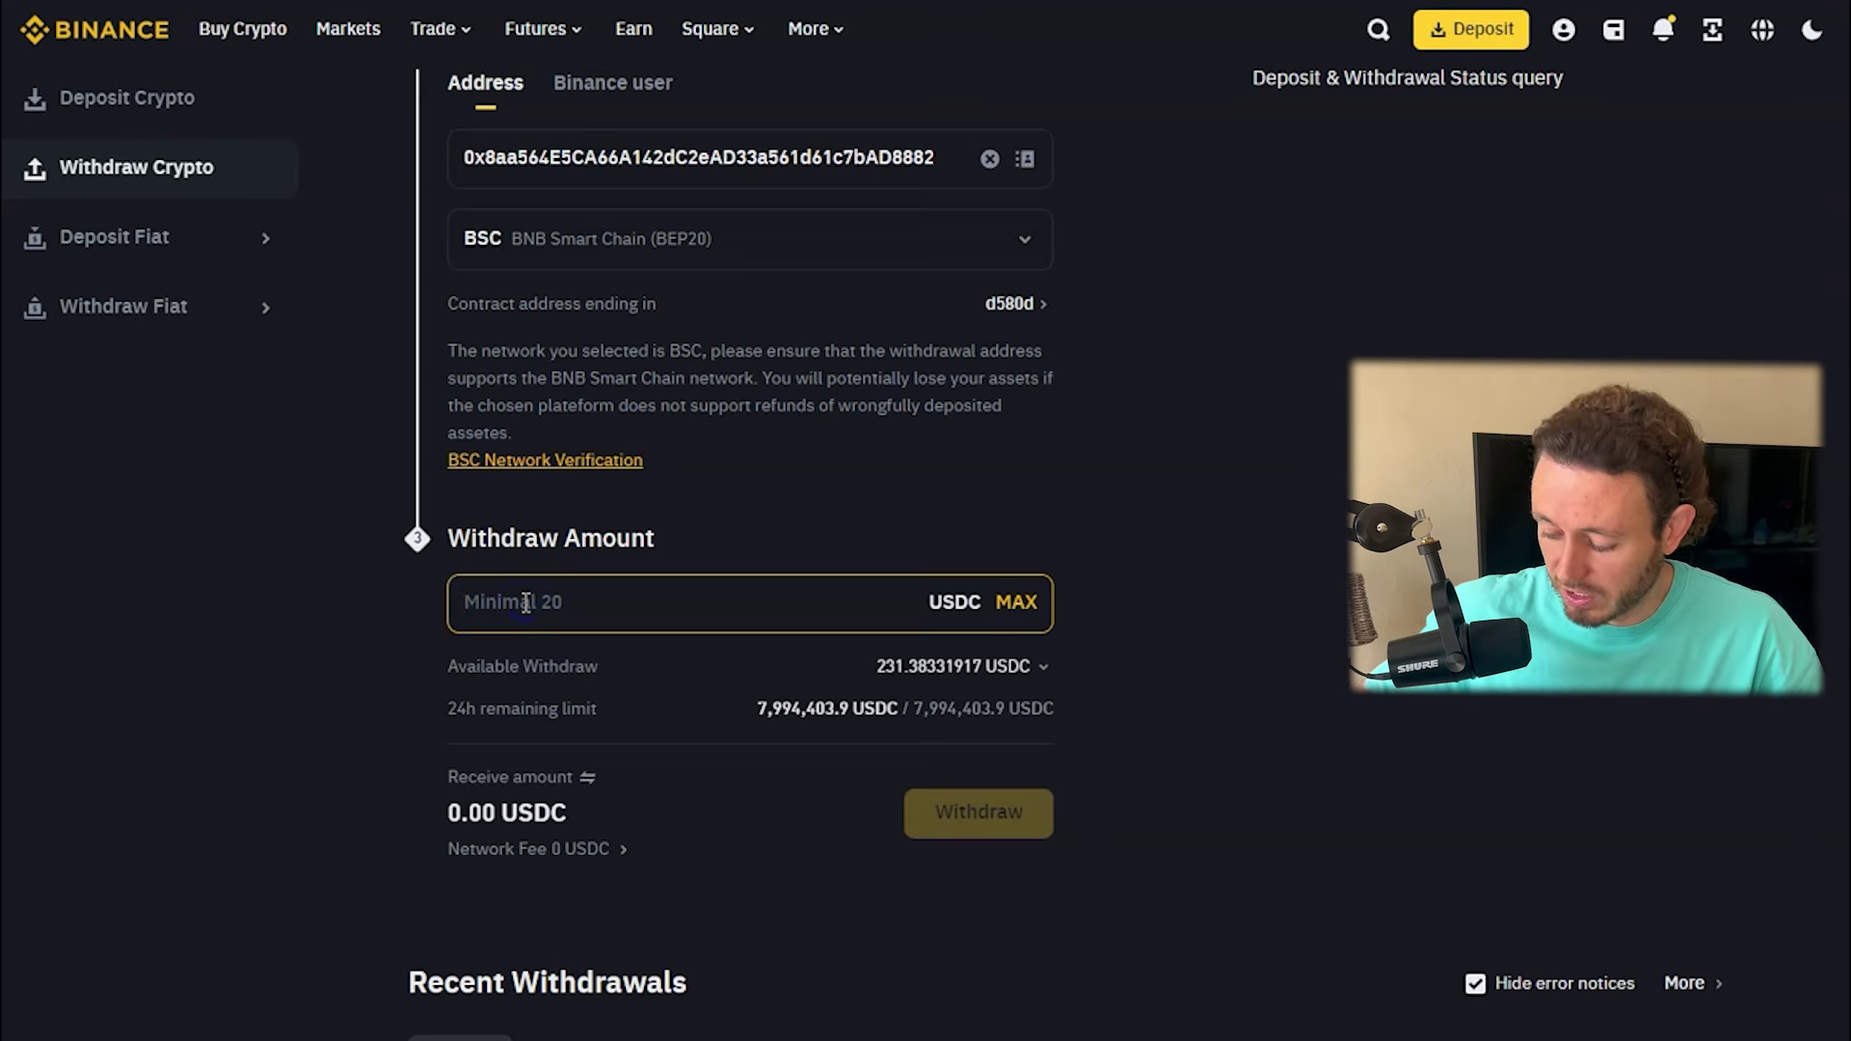
type("30")
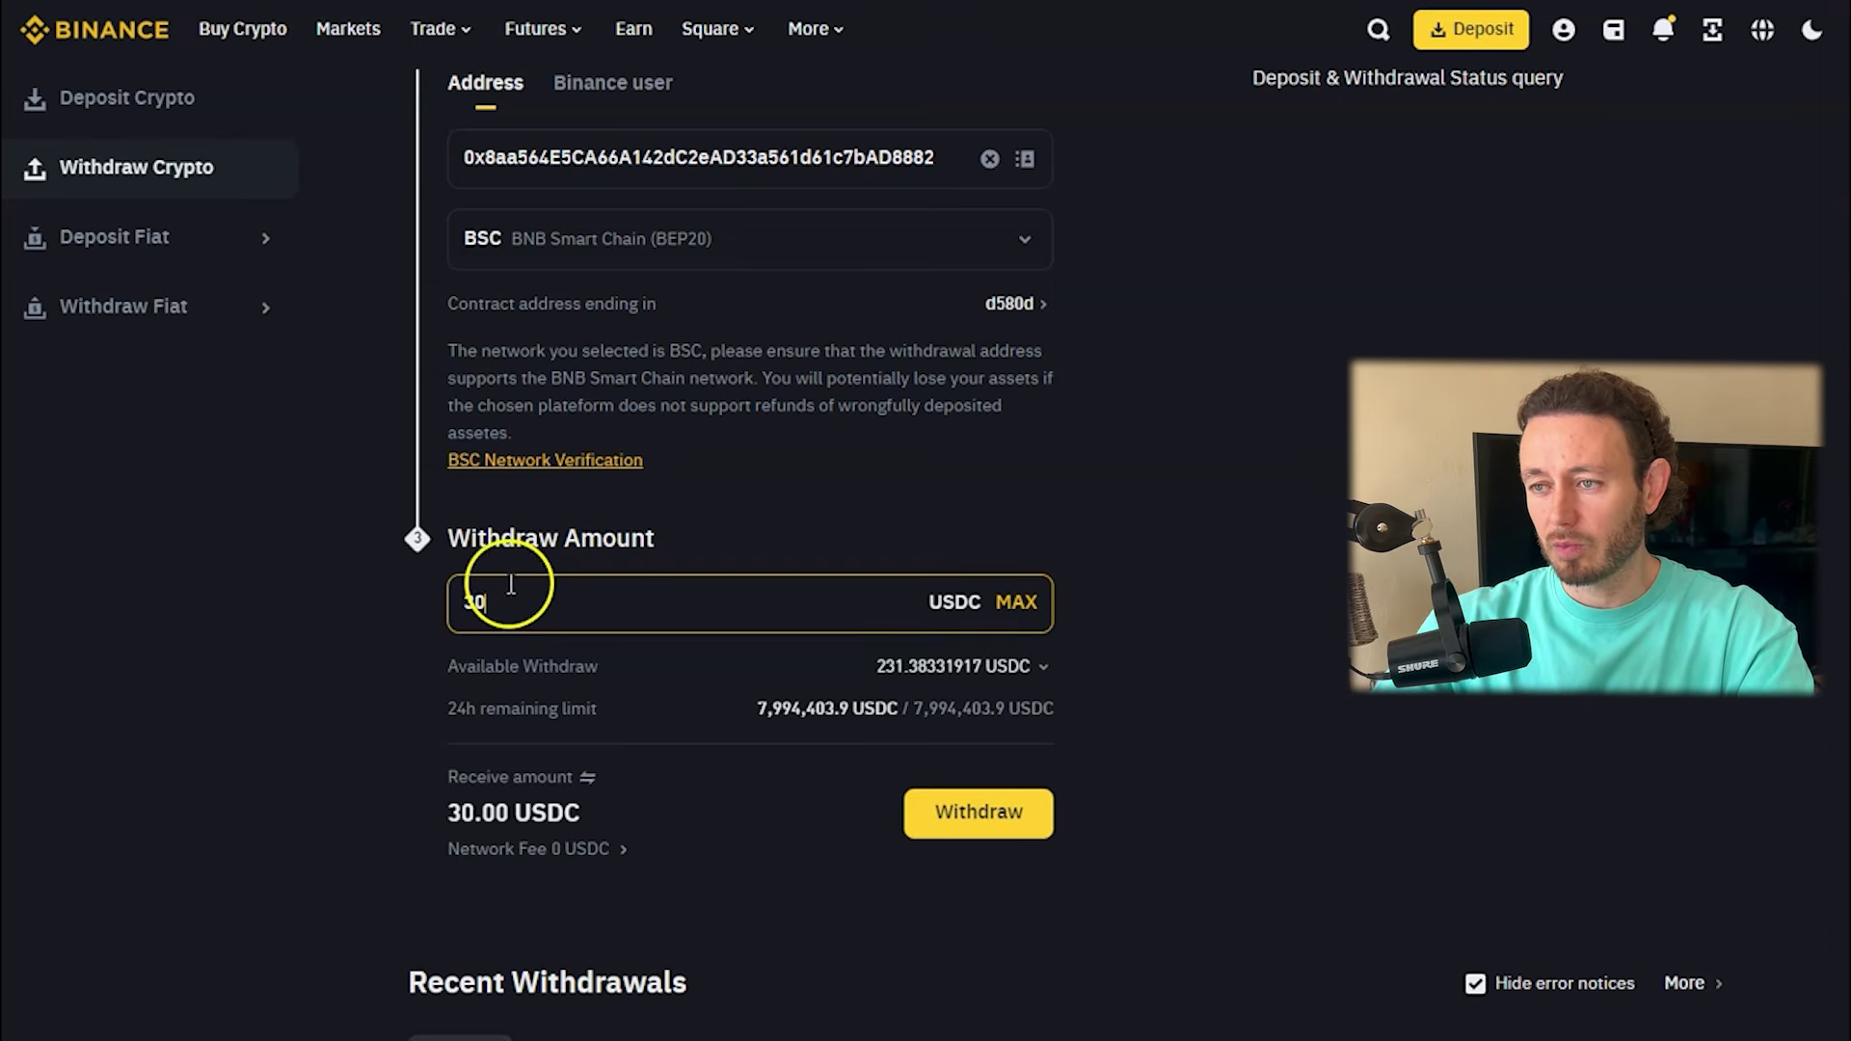
left_click(976, 812)
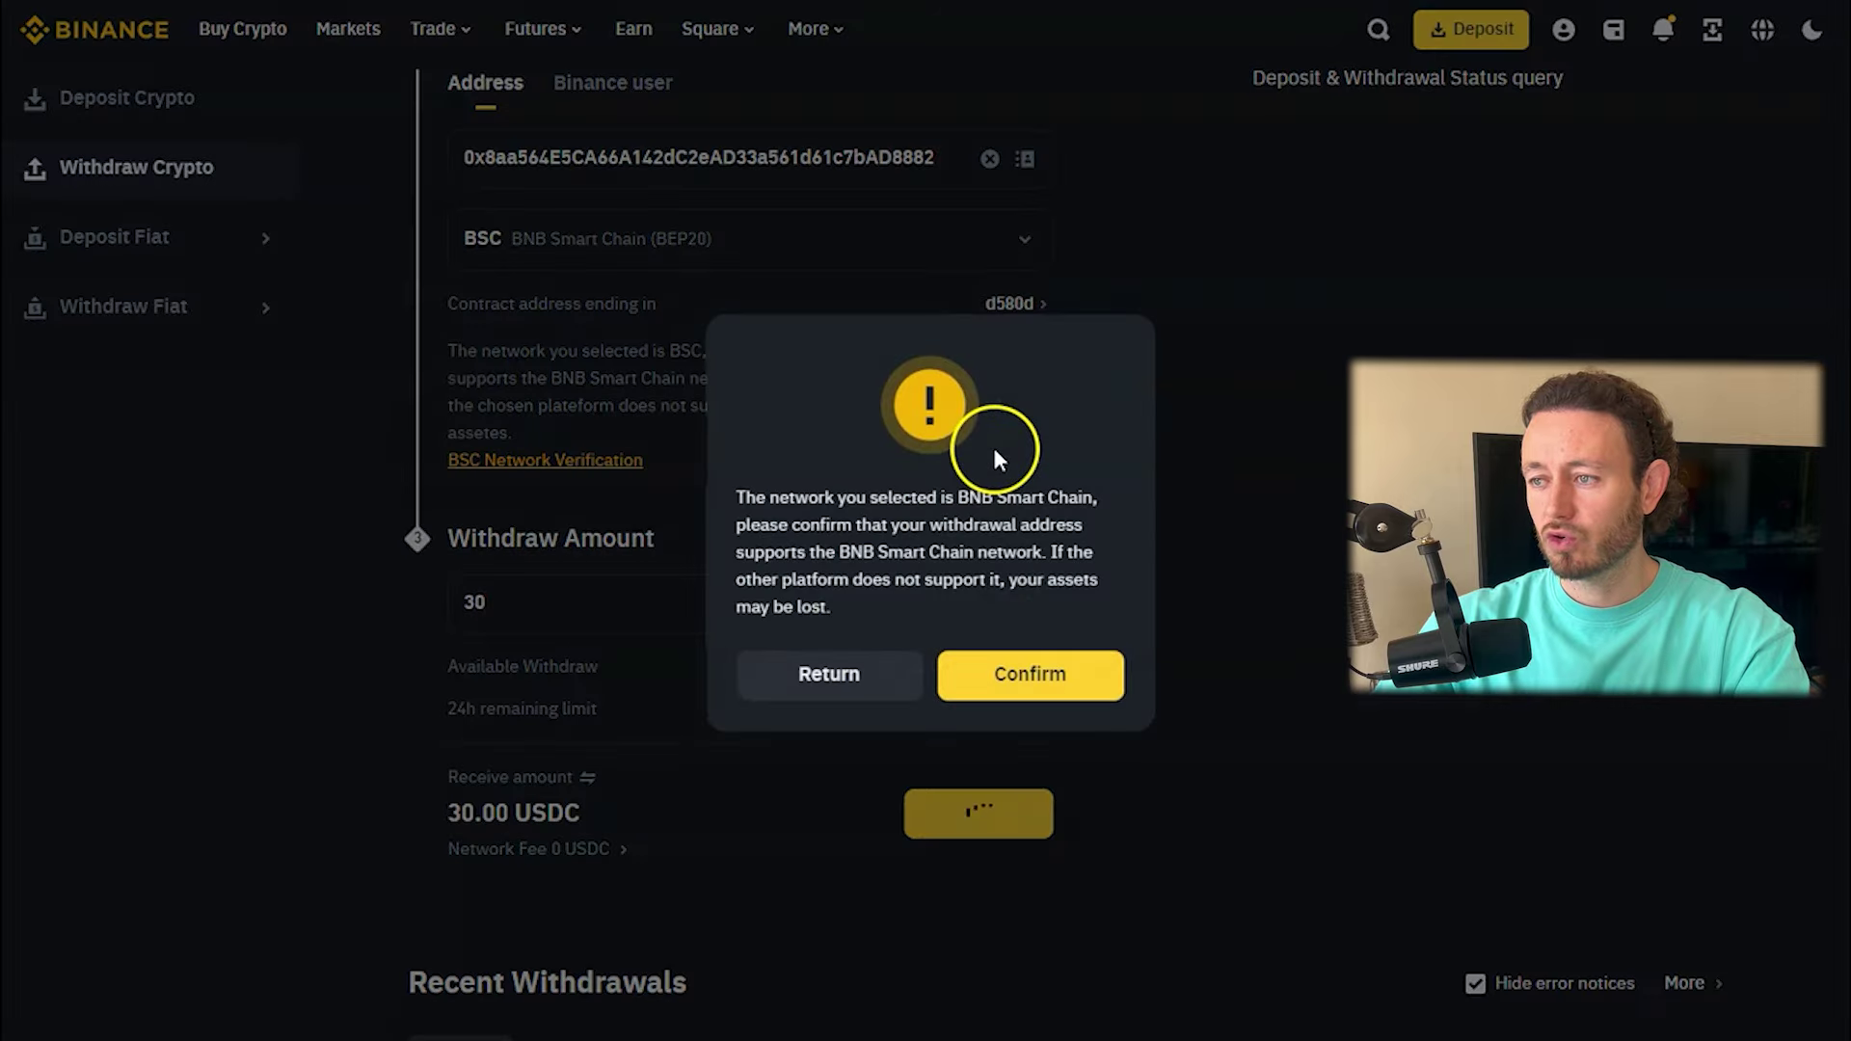
Confirm the BNB Smart Chain warning and withdrawal summary, then enter the Windows Security PIN.
left_click(1055, 686)
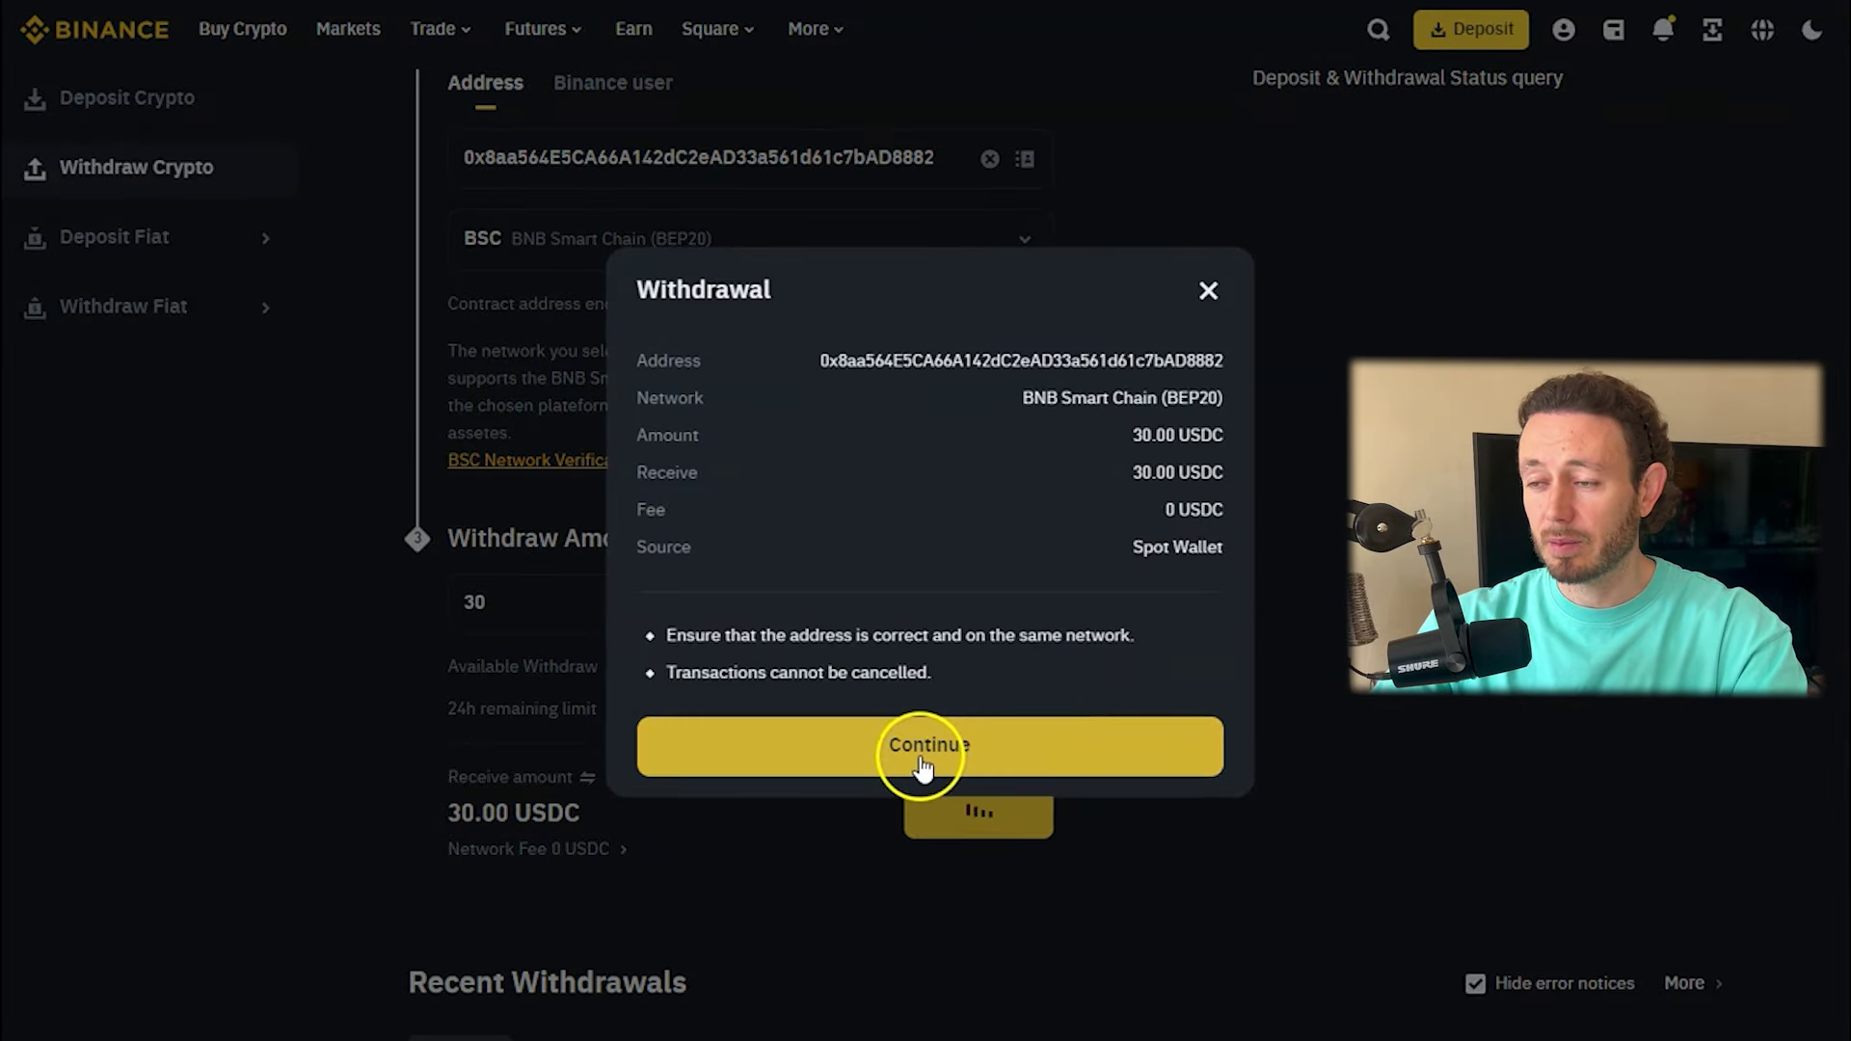
left_click(940, 762)
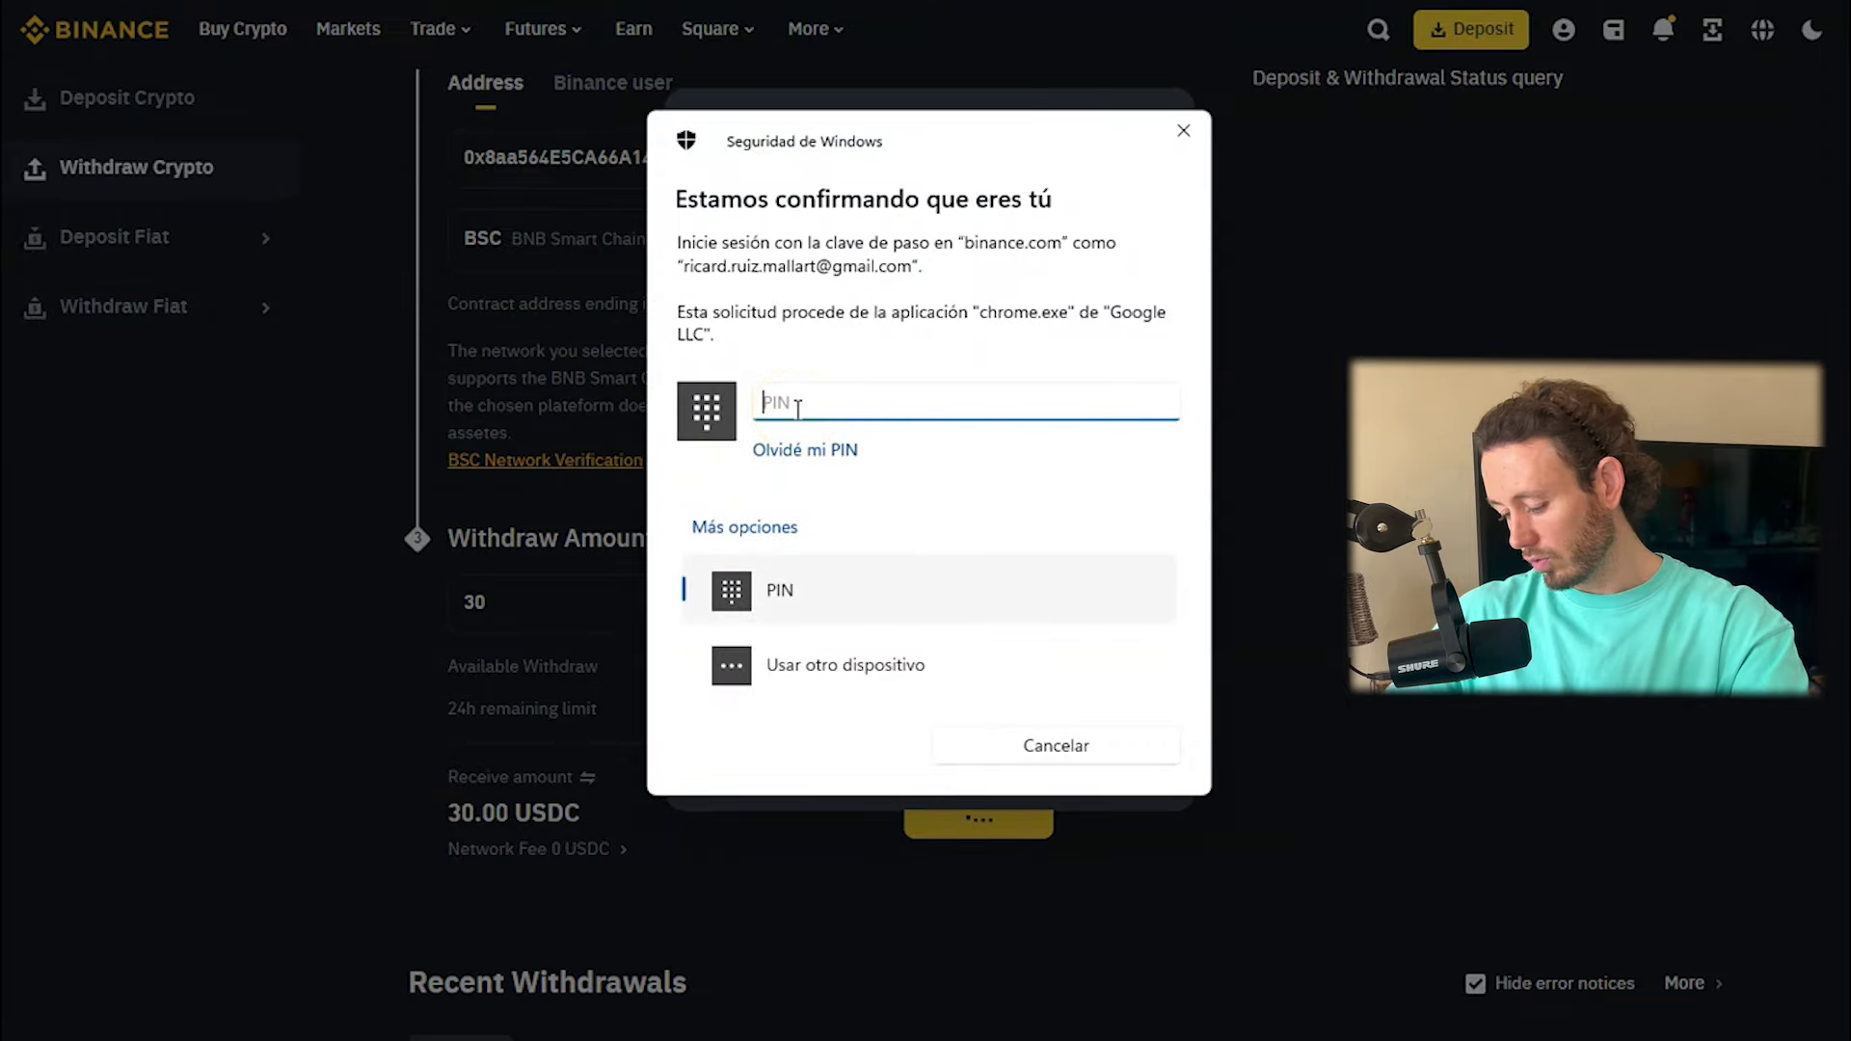
type("••••")
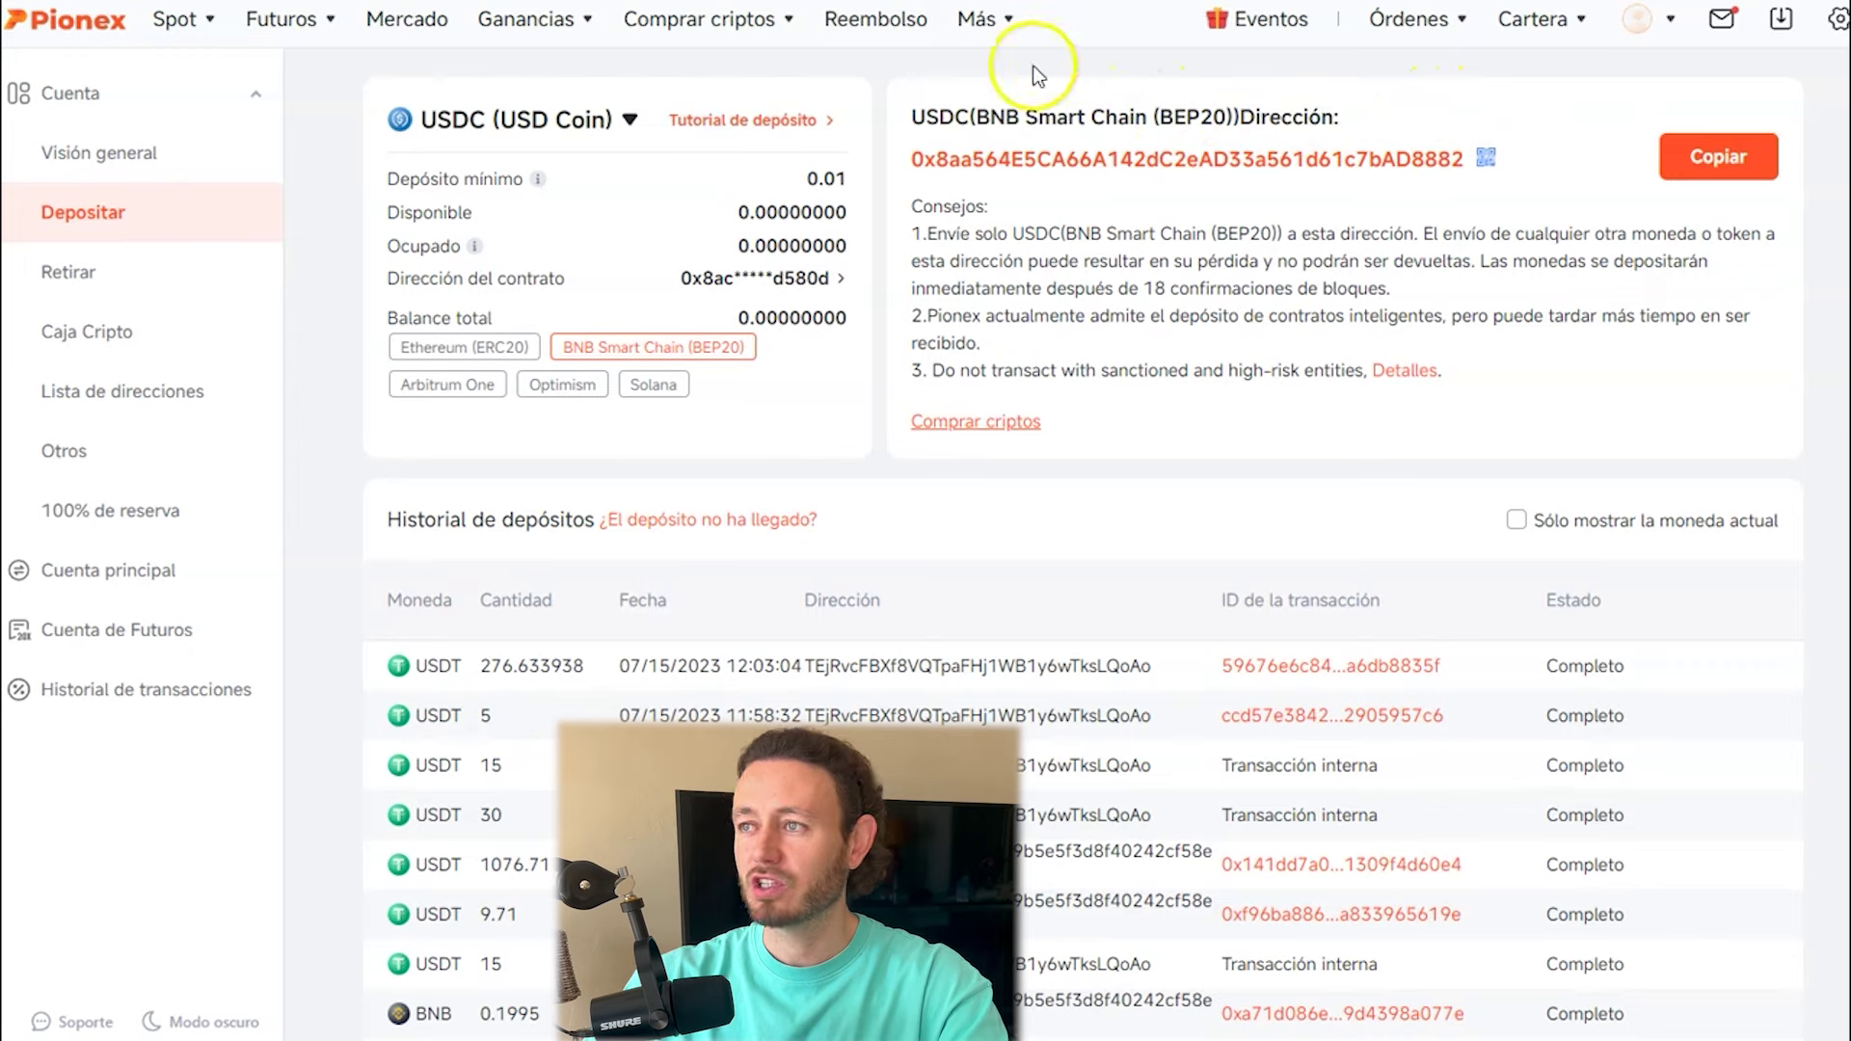
Under Spot > Bot de Trading, choose Grid Trading Bot from Más popular for BTC/USDT.
mouse_move(173, 19)
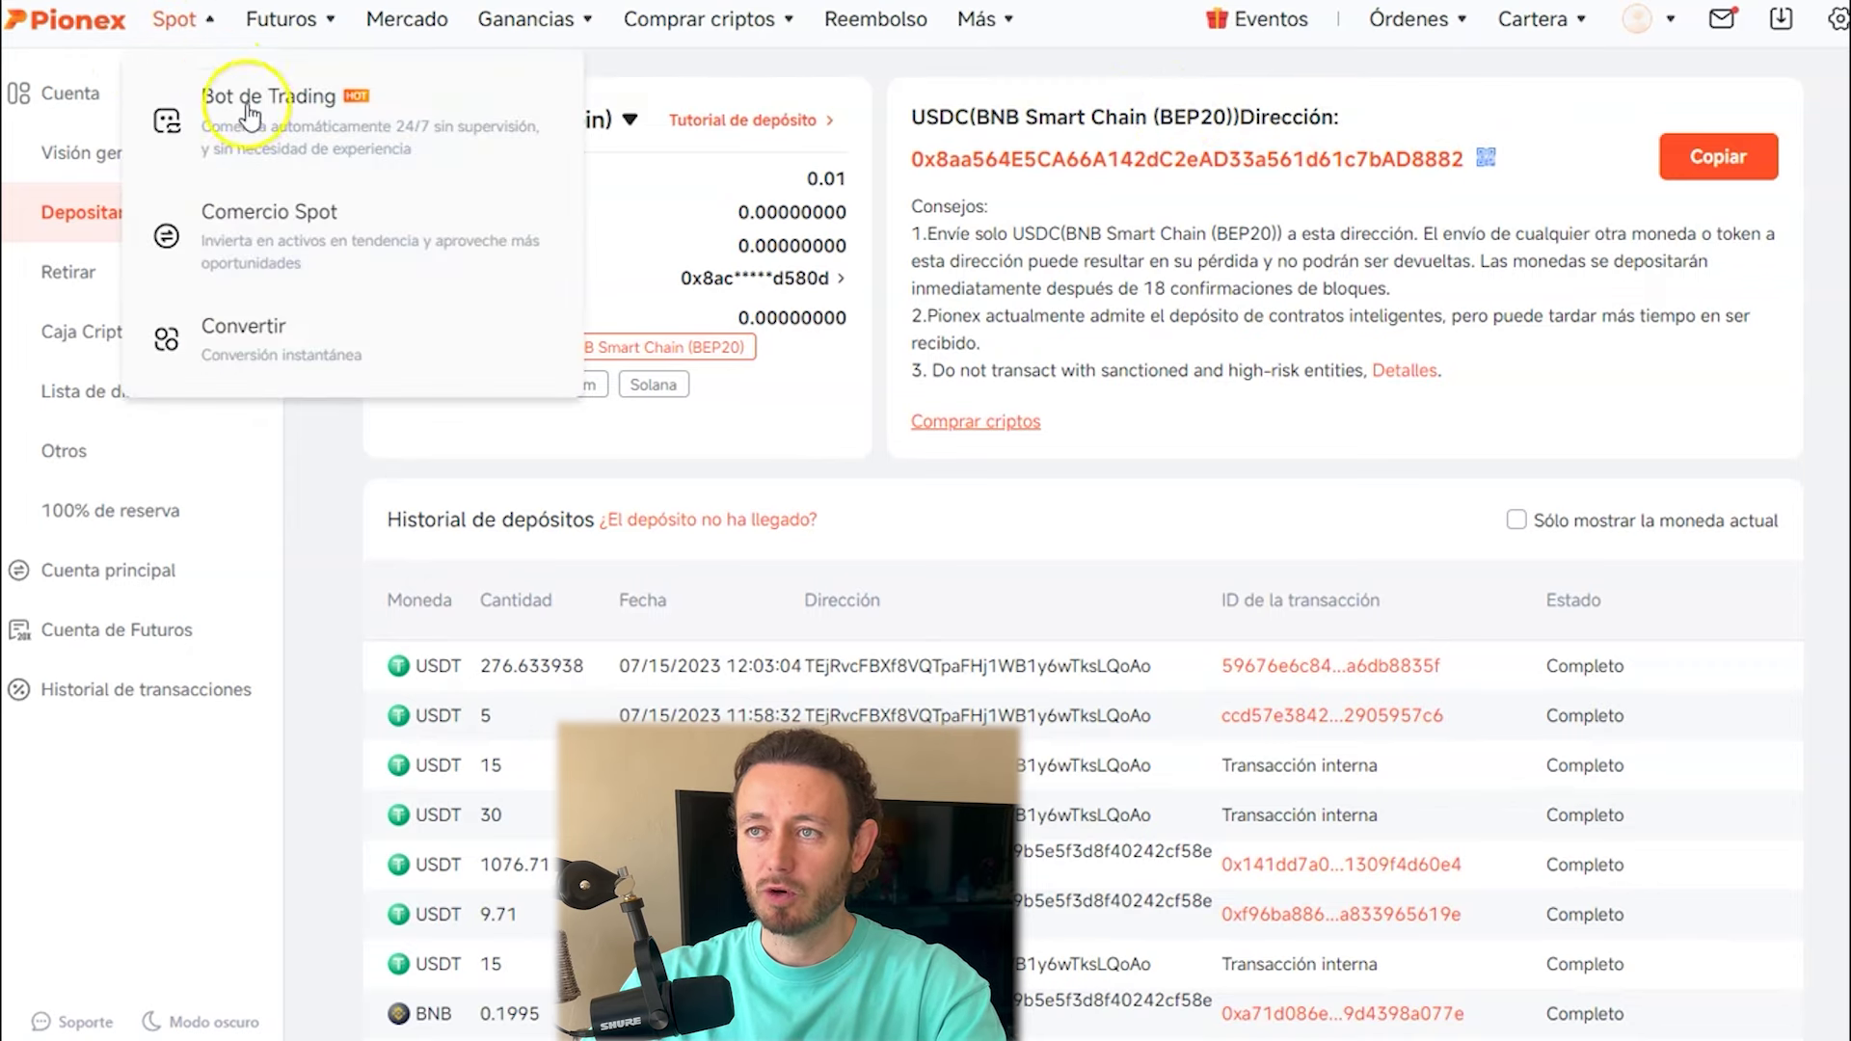
left_click(275, 137)
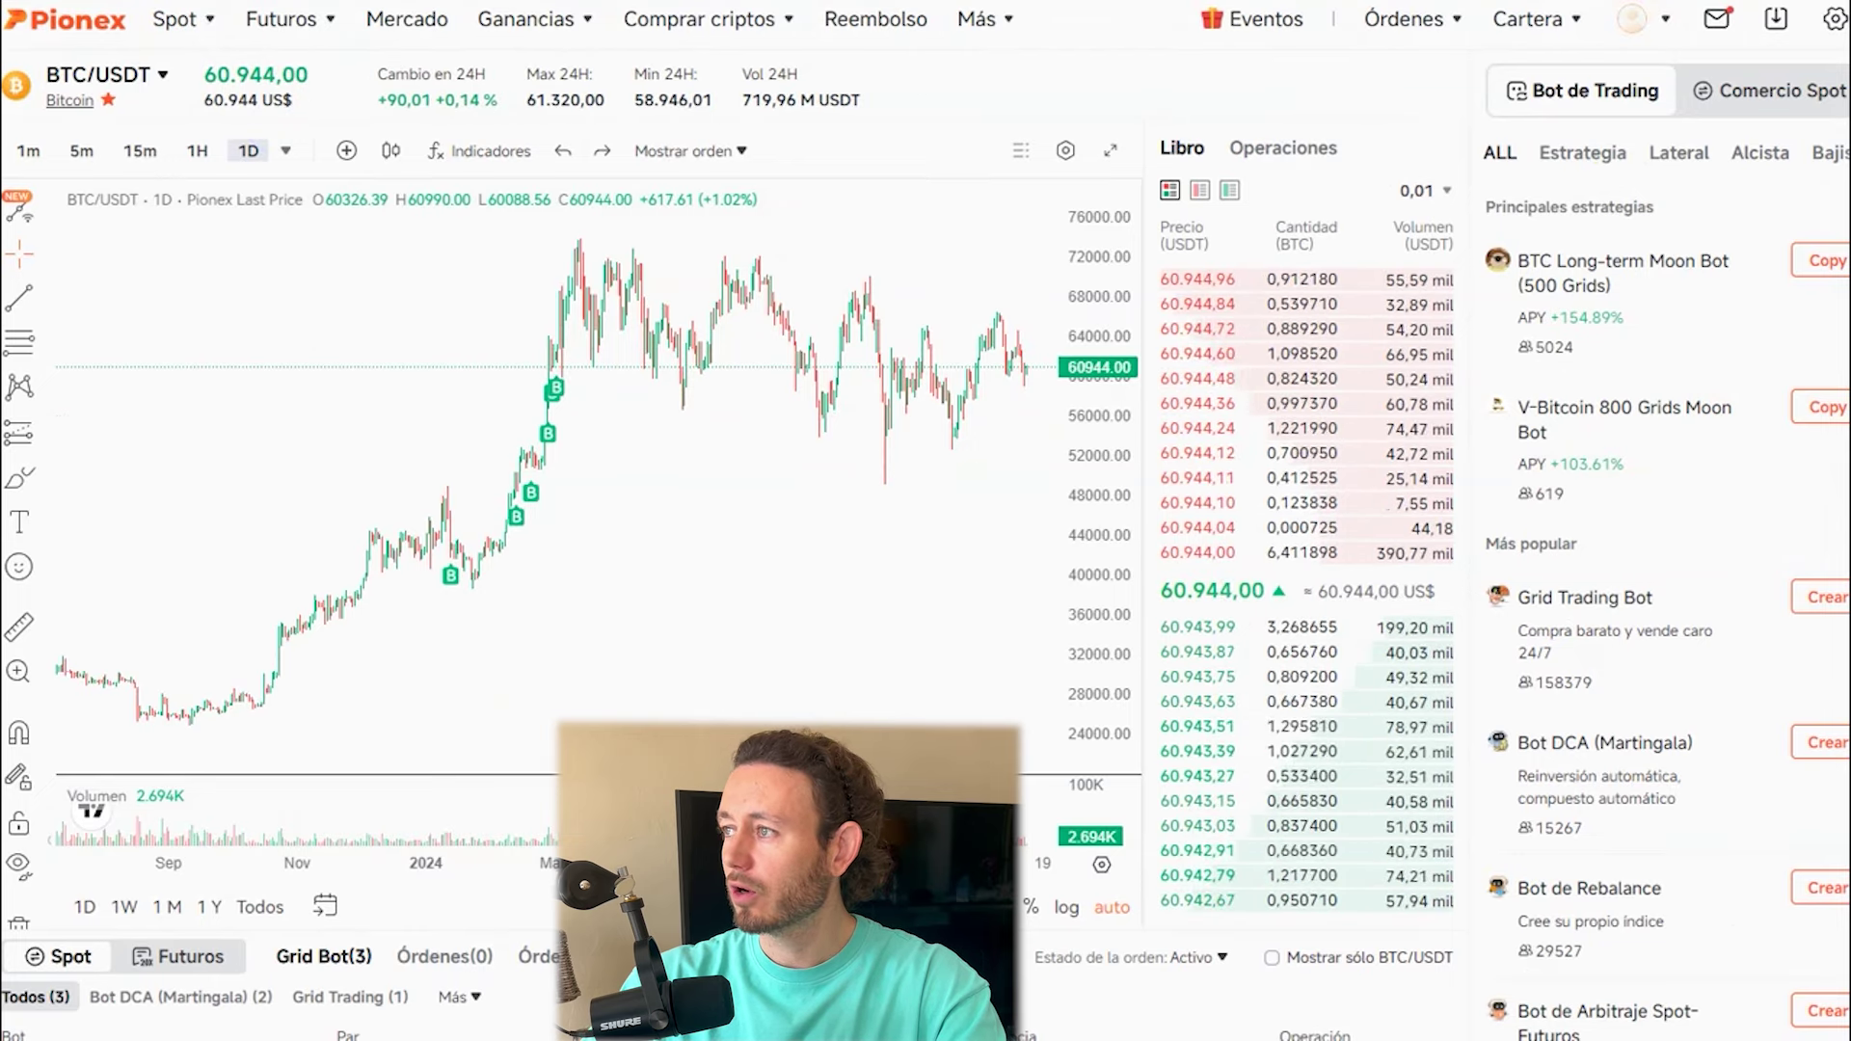
scroll(1629, 588, "down", 1)
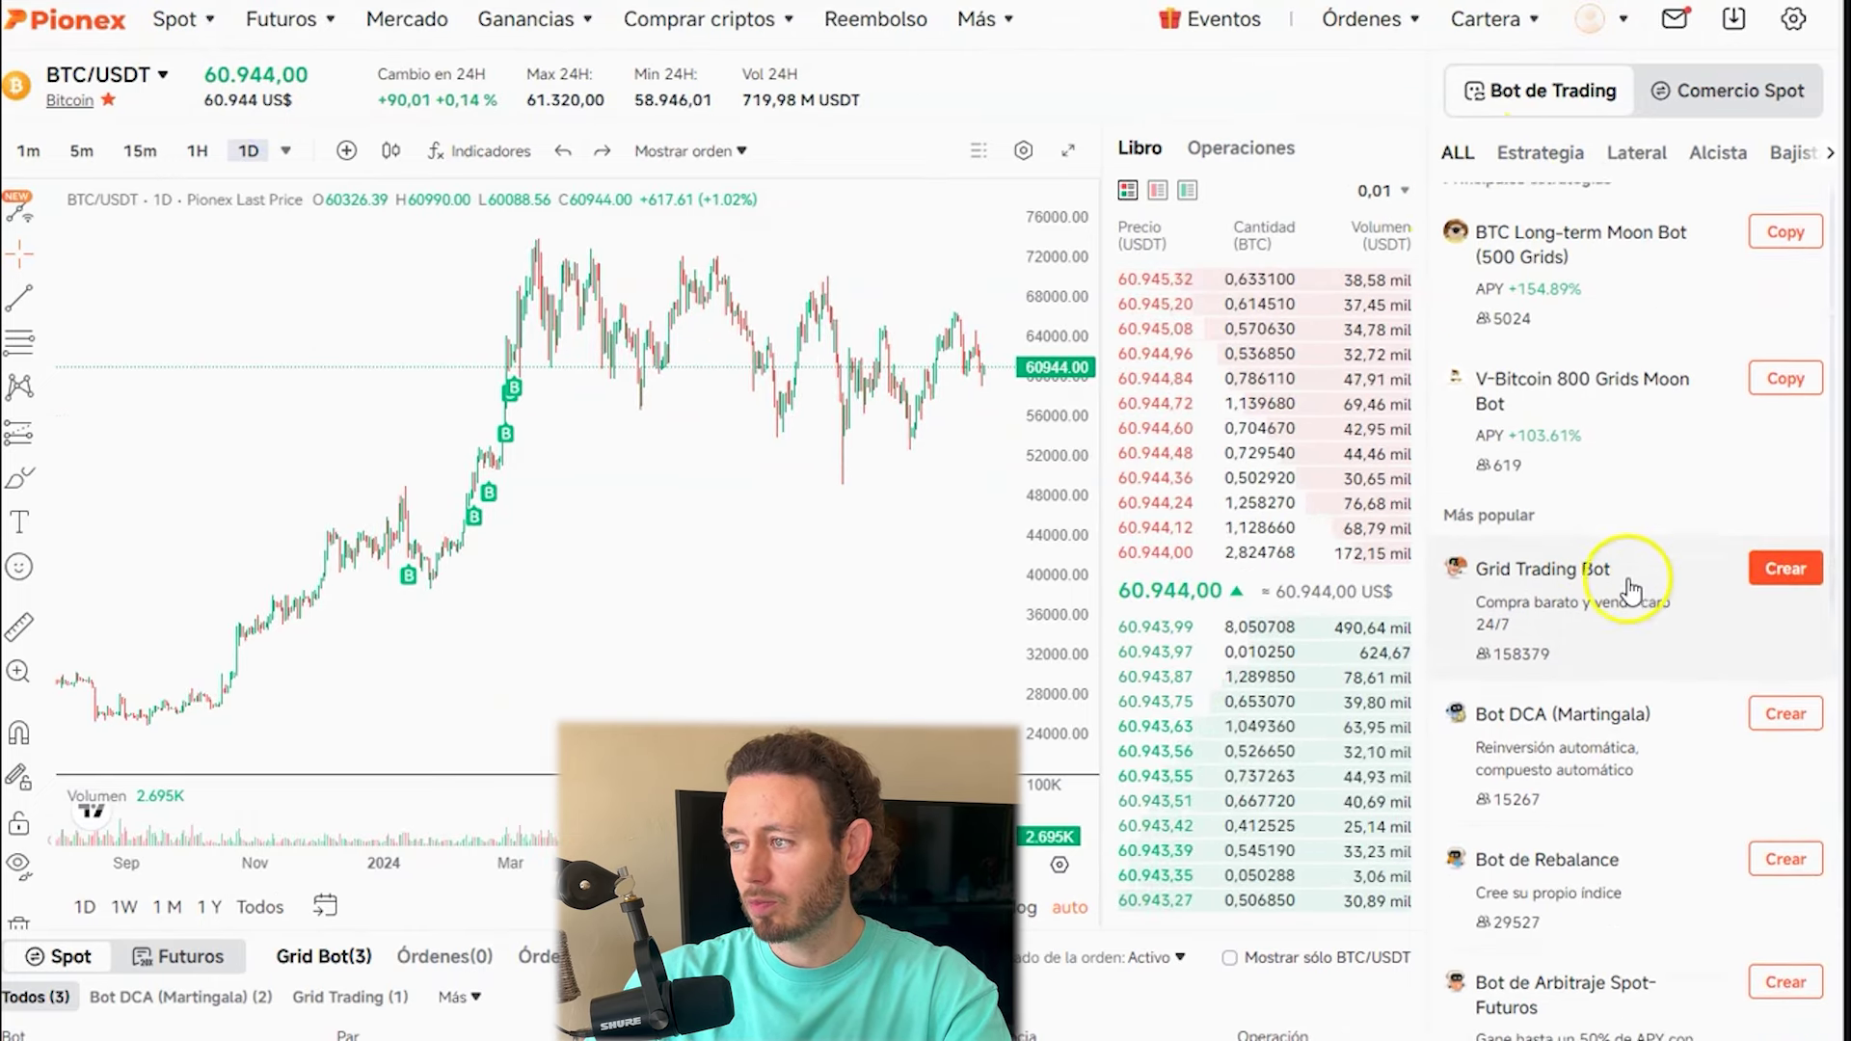
scroll(1629, 588, "down", 1)
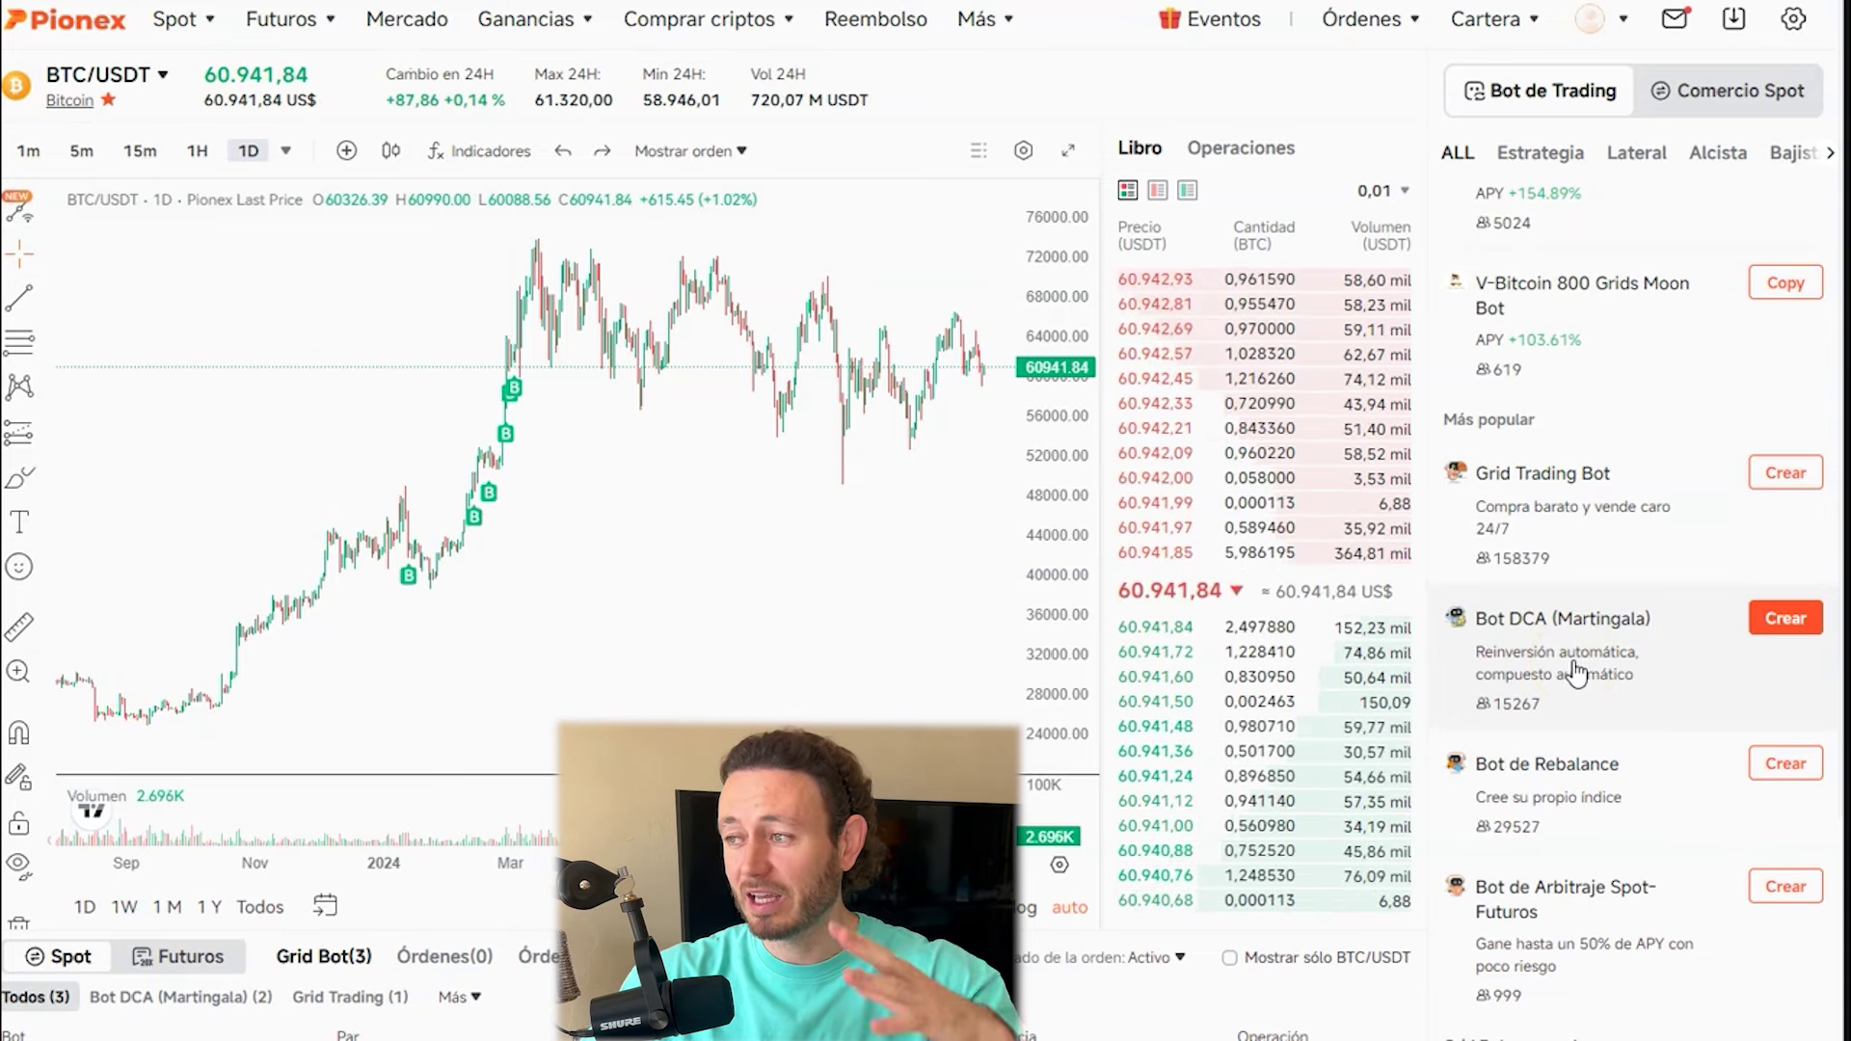
scroll(1576, 694, "down", 3)
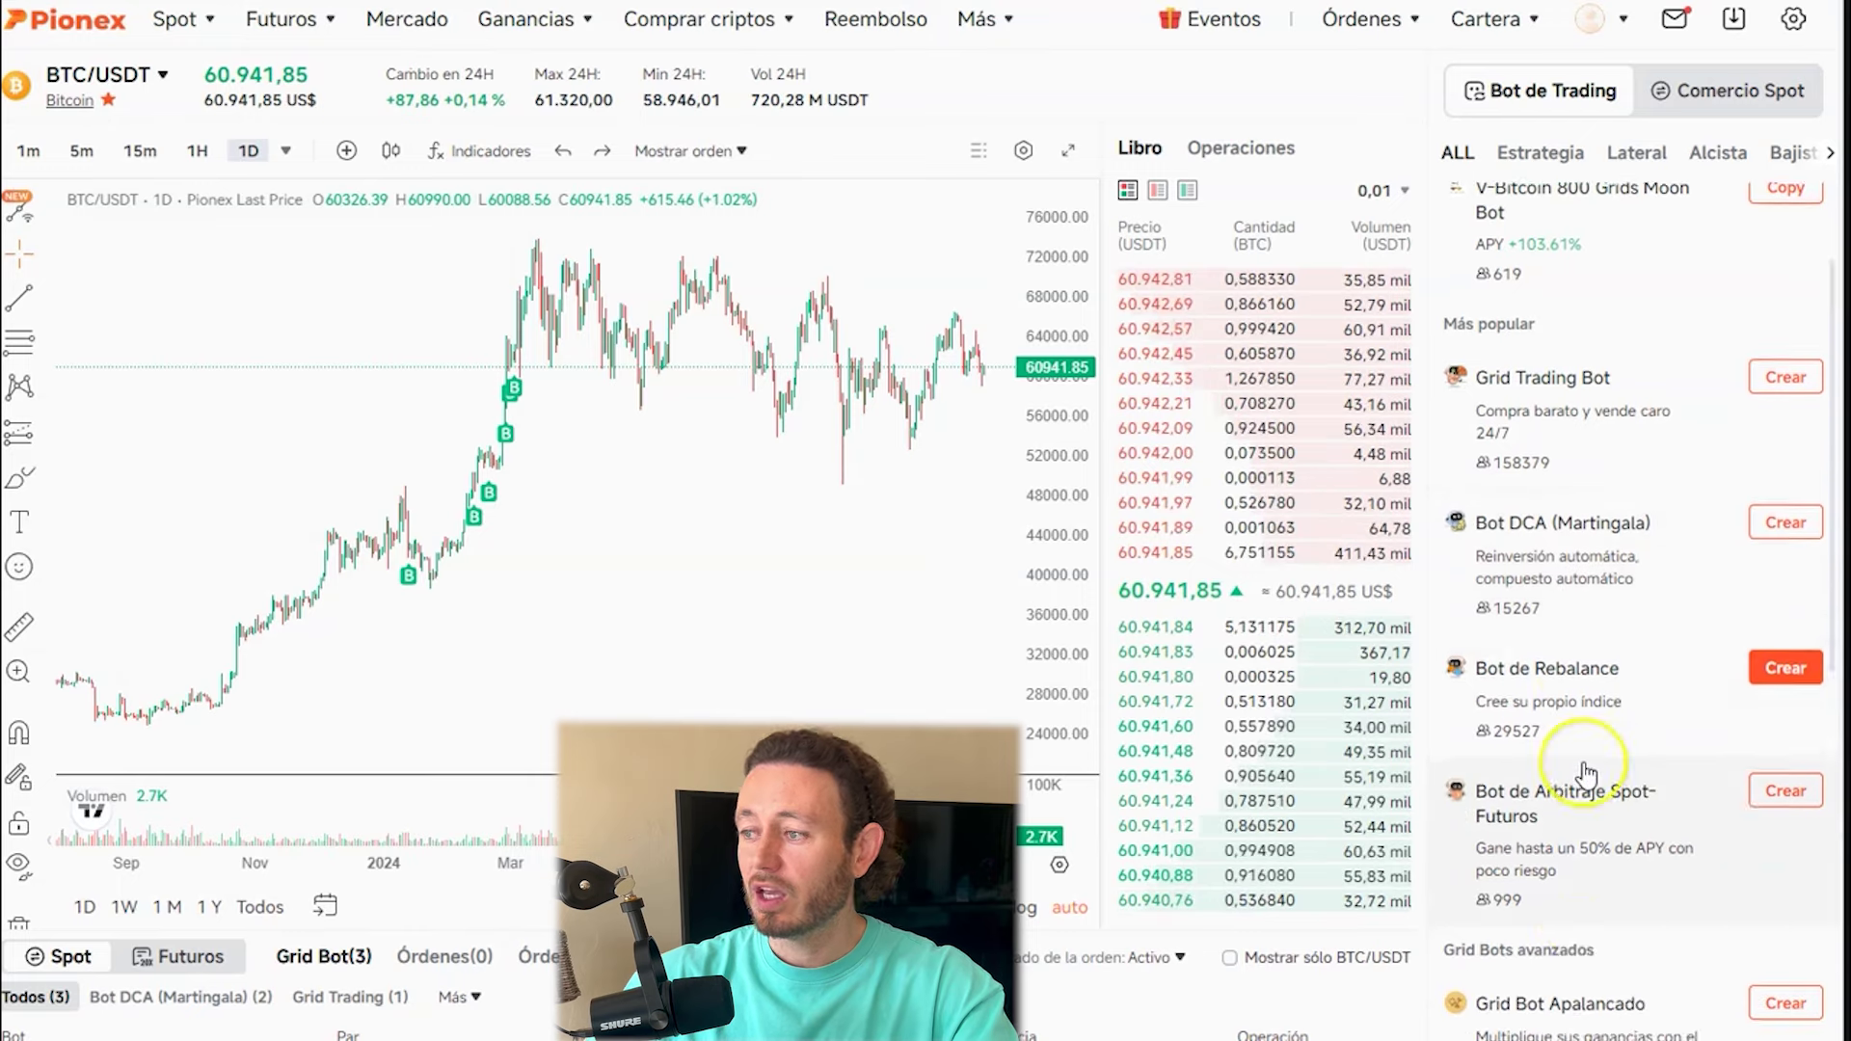
scroll(1585, 771, "up", 5)
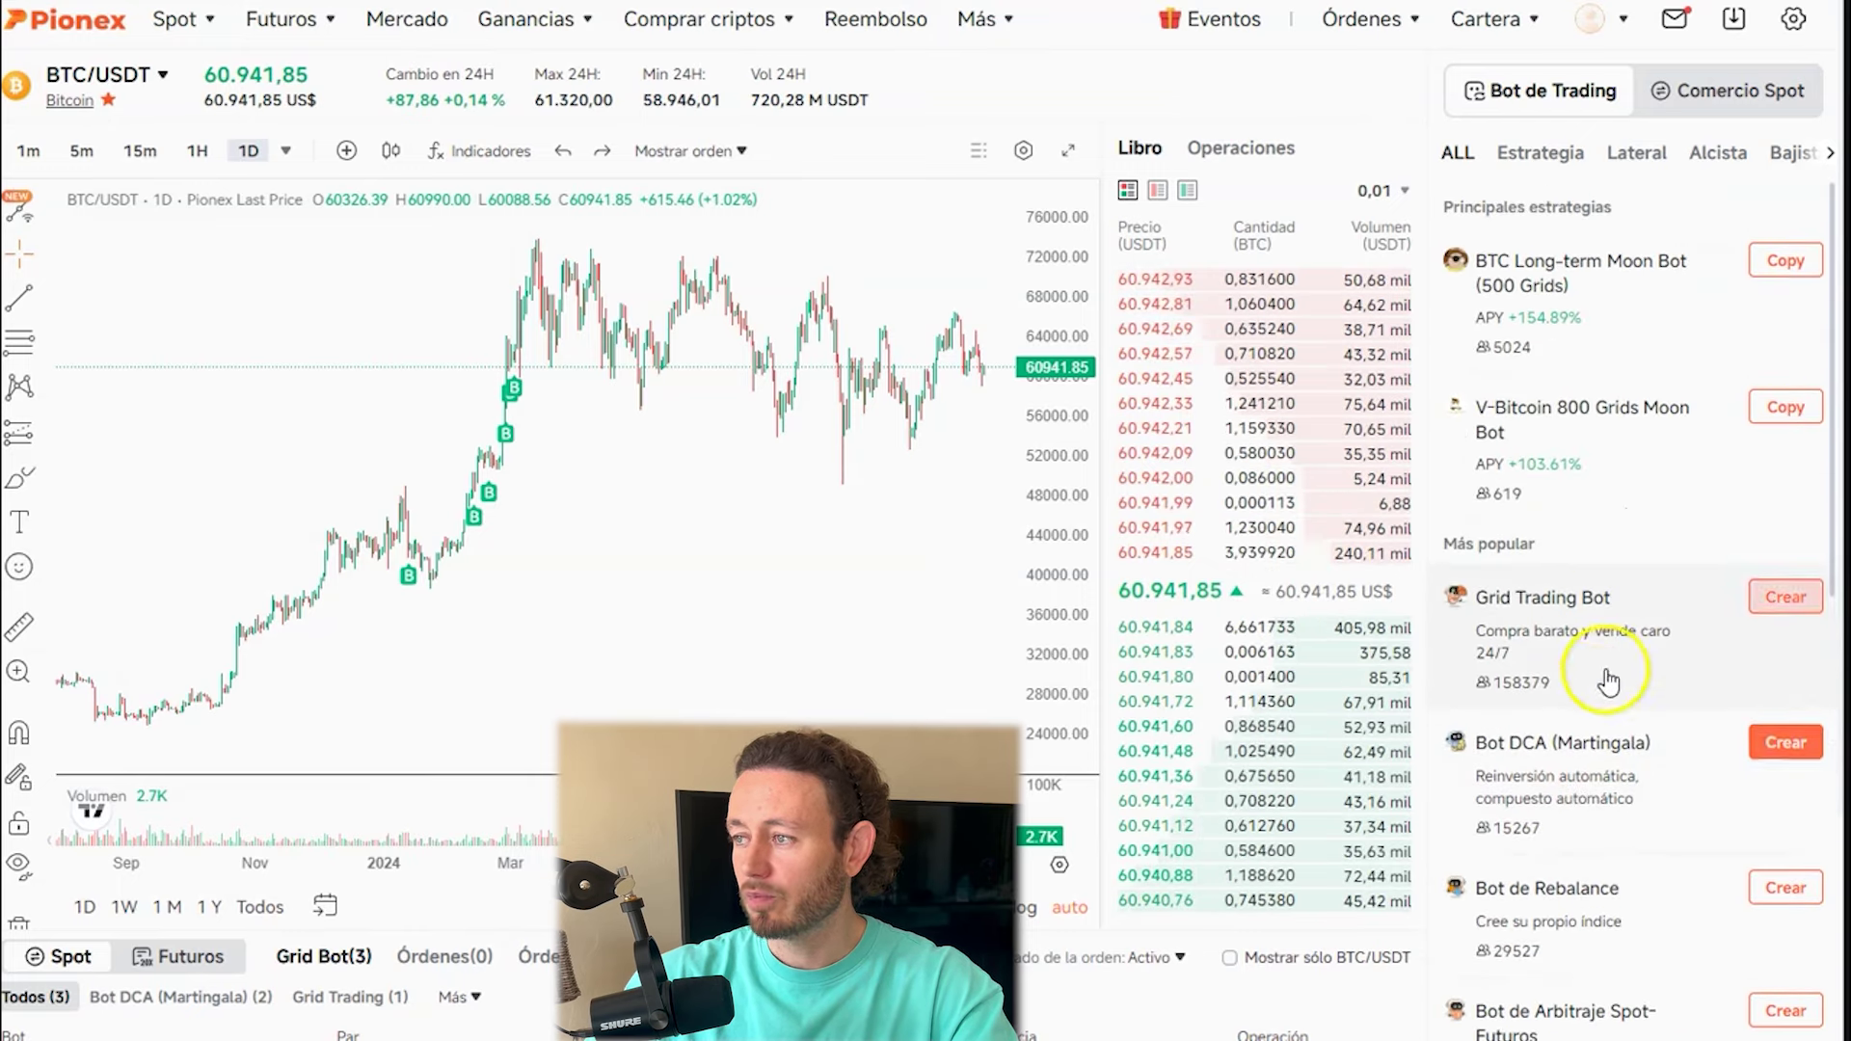
left_click(1586, 601)
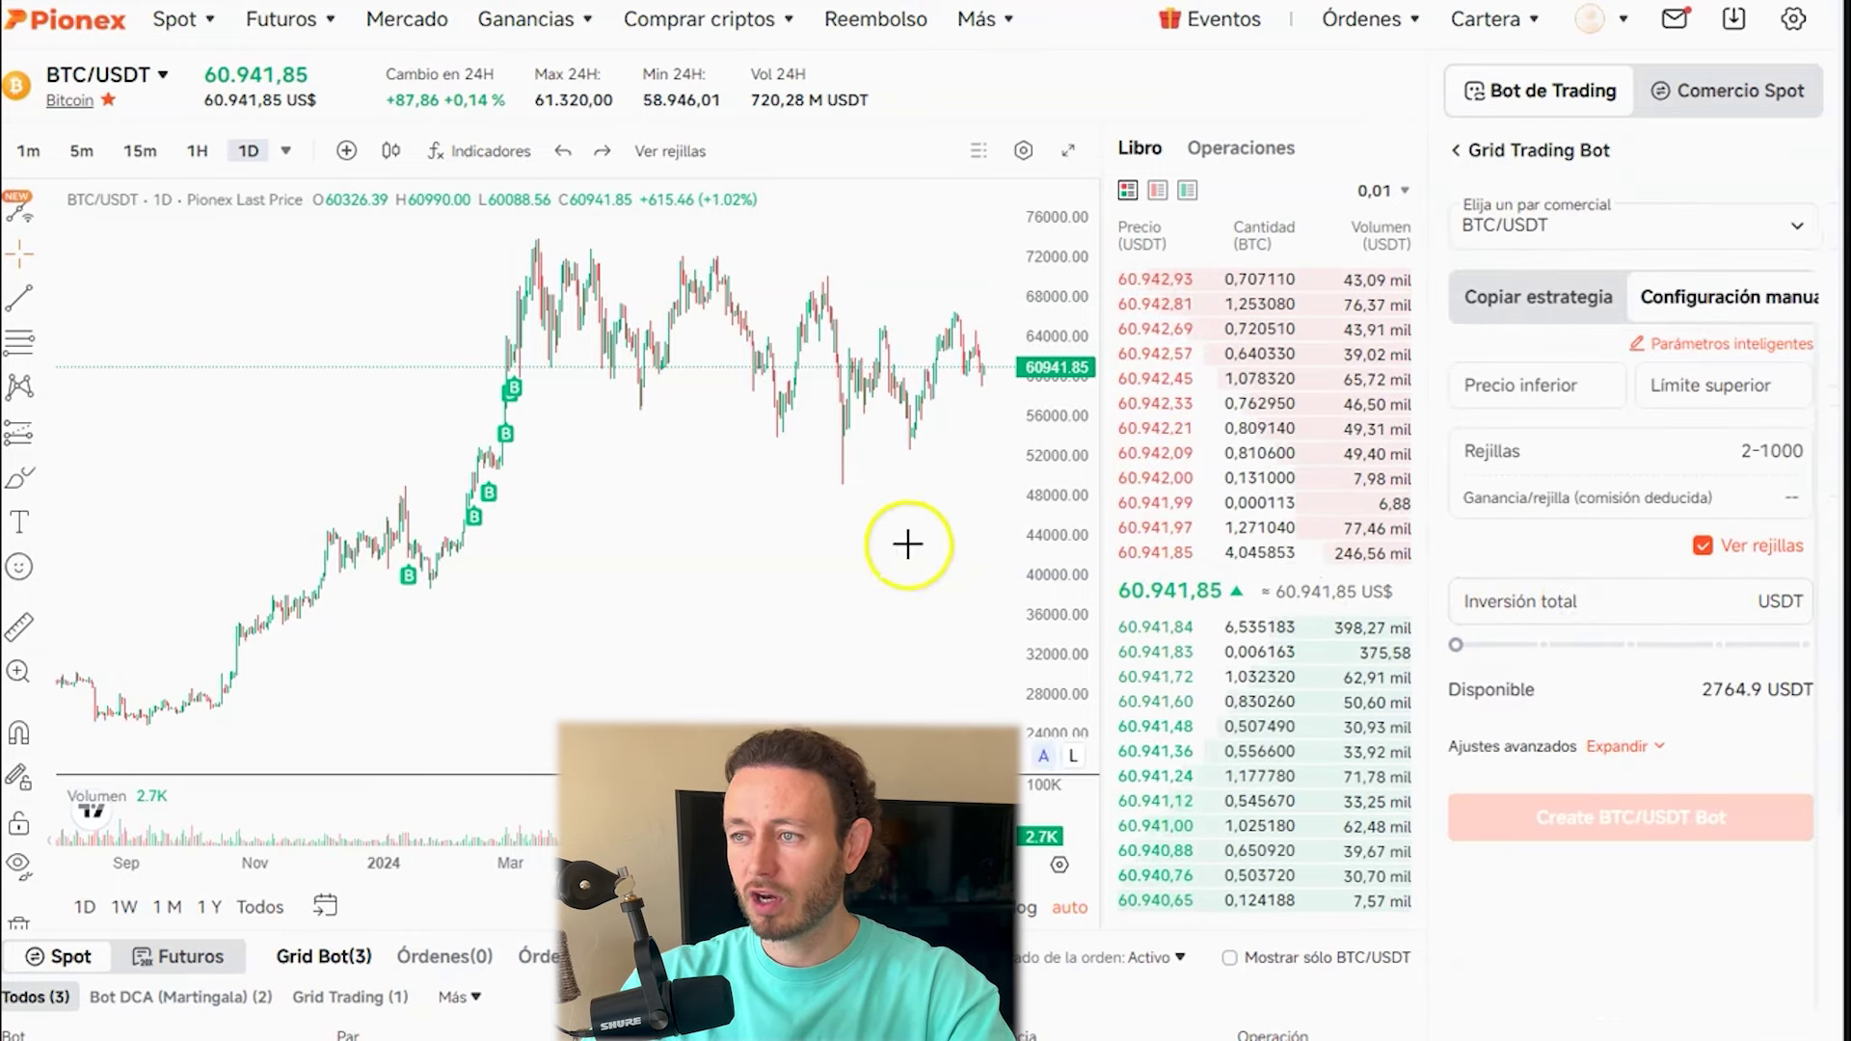